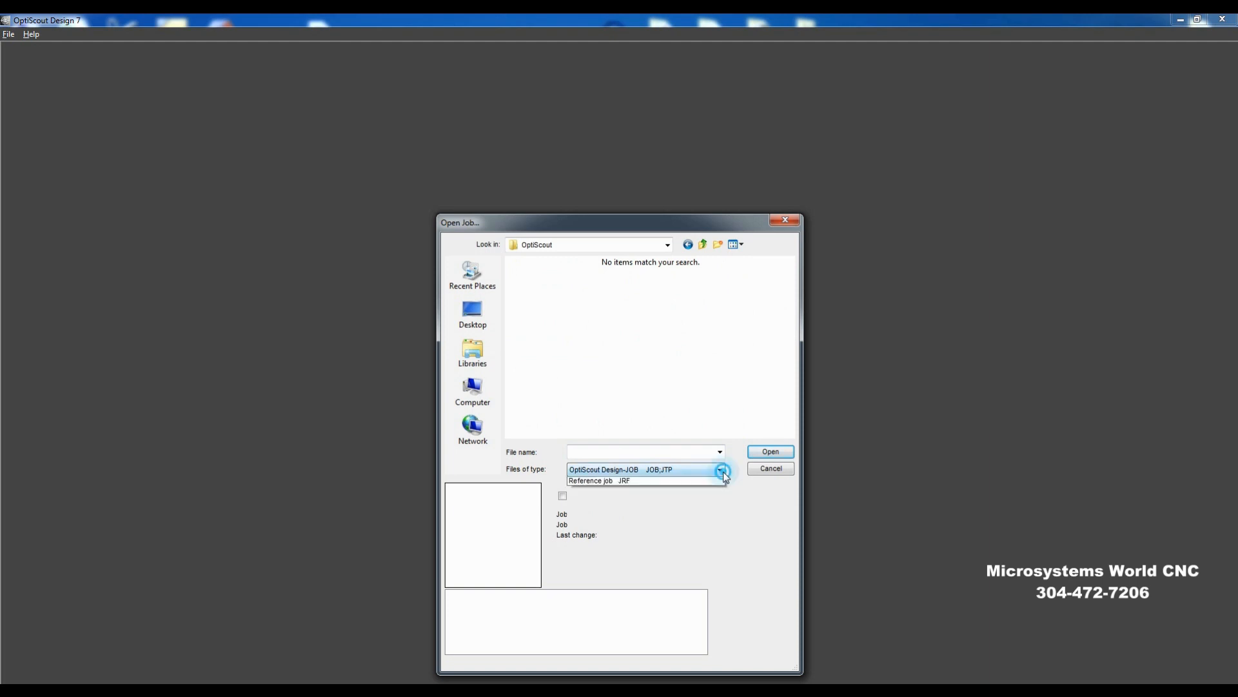
Step: Open the reference job PTN001-Targets.jrf from the OptiScout folder, switching the file type to Reference job JRF
{"action": "left_click", "coordinate": [693, 524]}
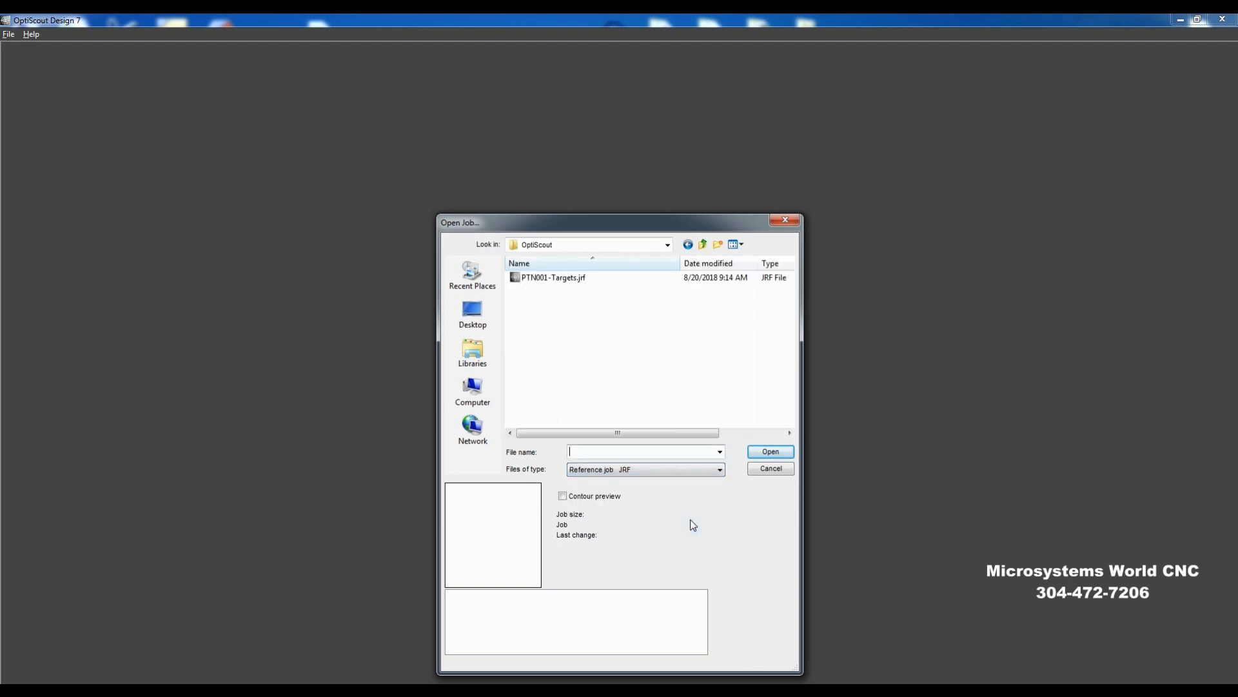
{"action": "left_click", "coordinate": [532, 280]}
{"action": "left_click", "coordinate": [785, 457]}
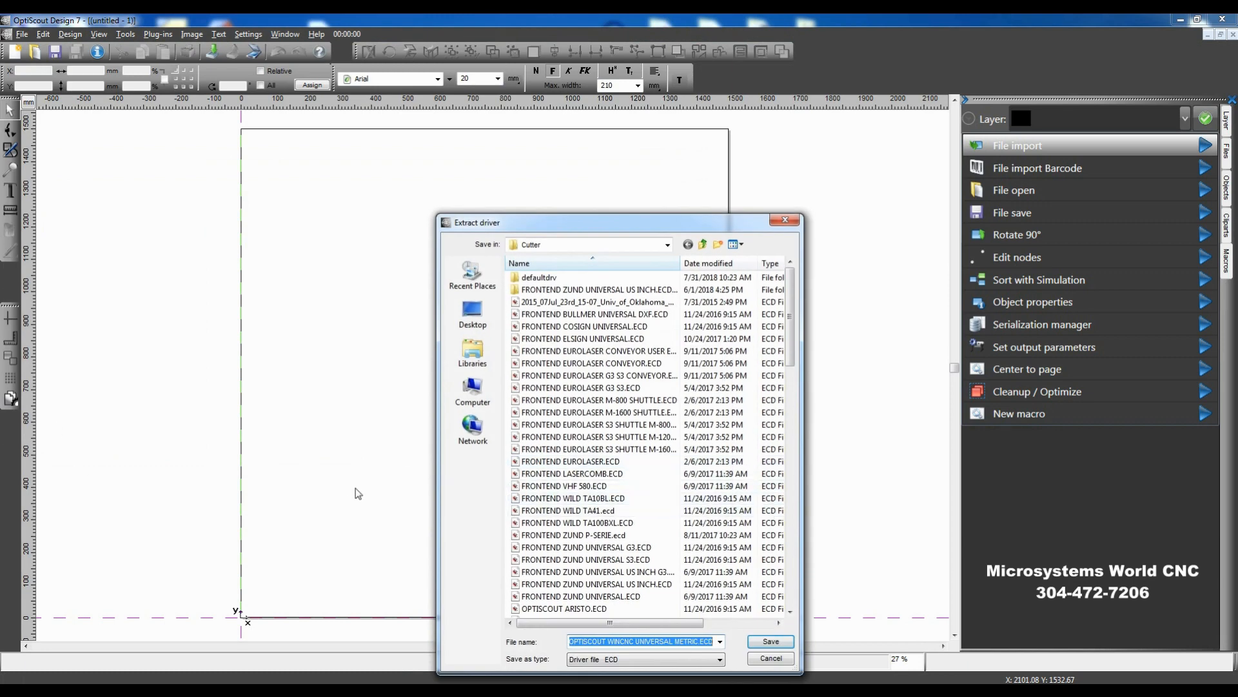
Step: Save the extracted driver as OPTISCOUT WINCNC UNIVERSAL METRIC2.ECD in the Cutter folder, replacing the existing file
{"action": "left_click", "coordinate": [700, 642]}
{"action": "type", "text": "2"}
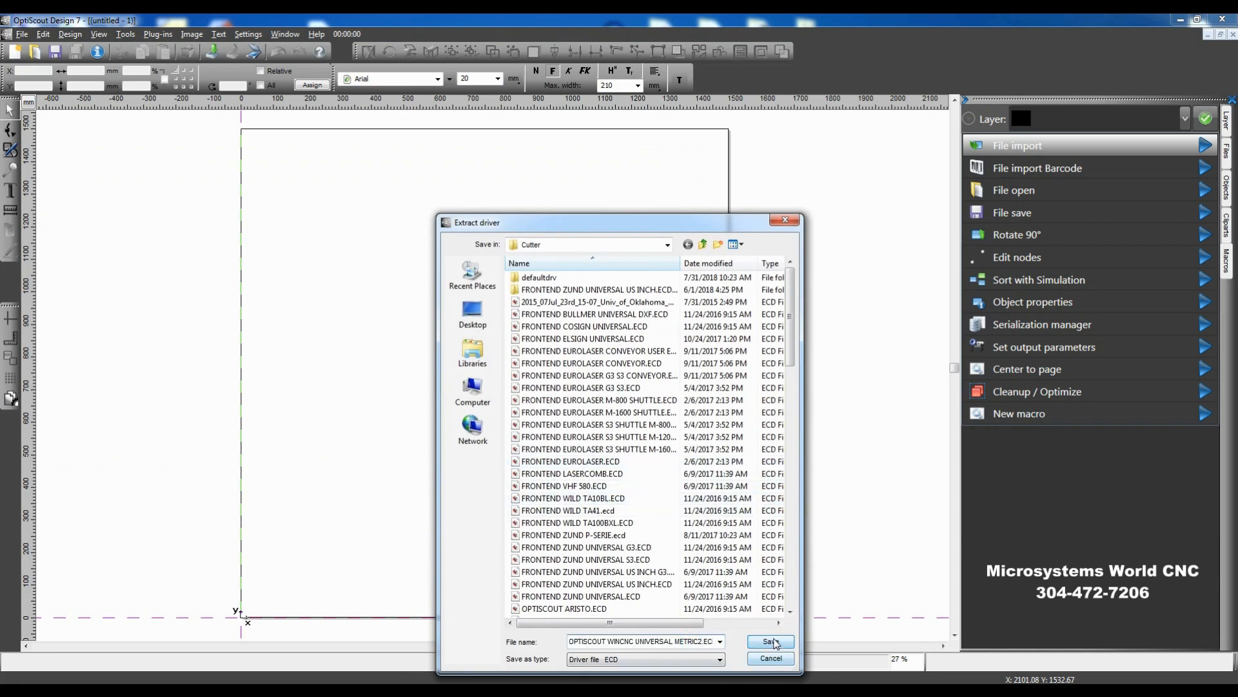
{"action": "left_click", "coordinate": [772, 643]}
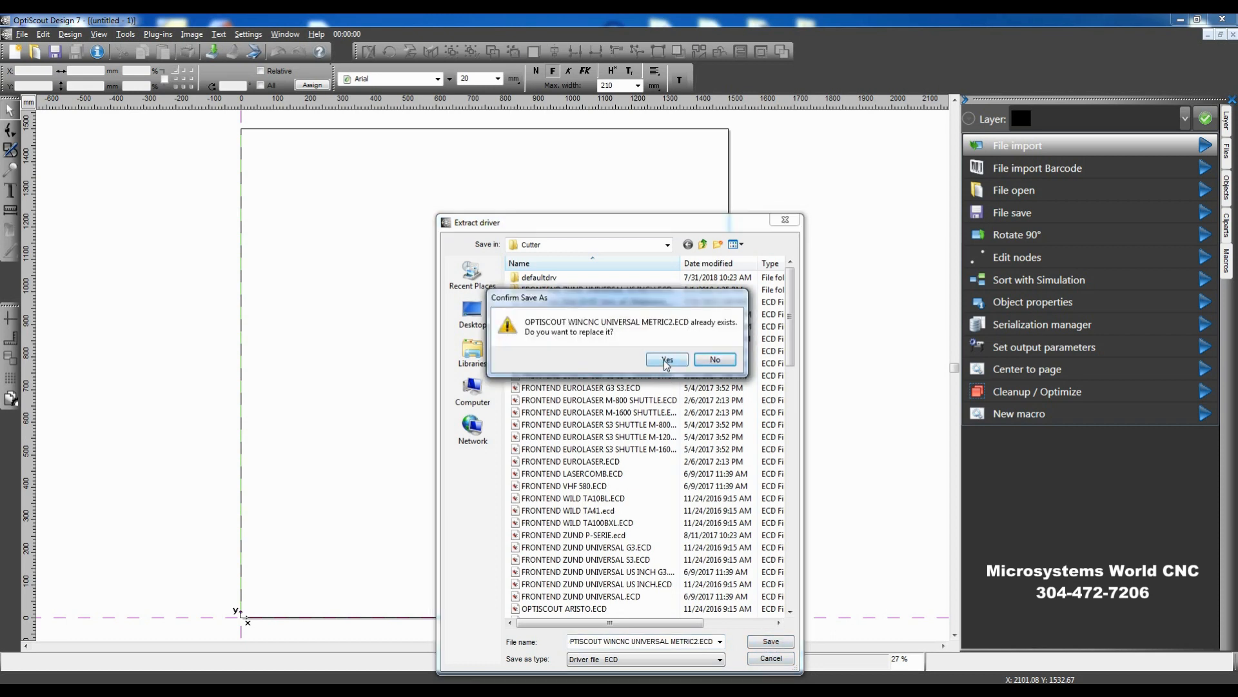
{"action": "left_click", "coordinate": [668, 360]}
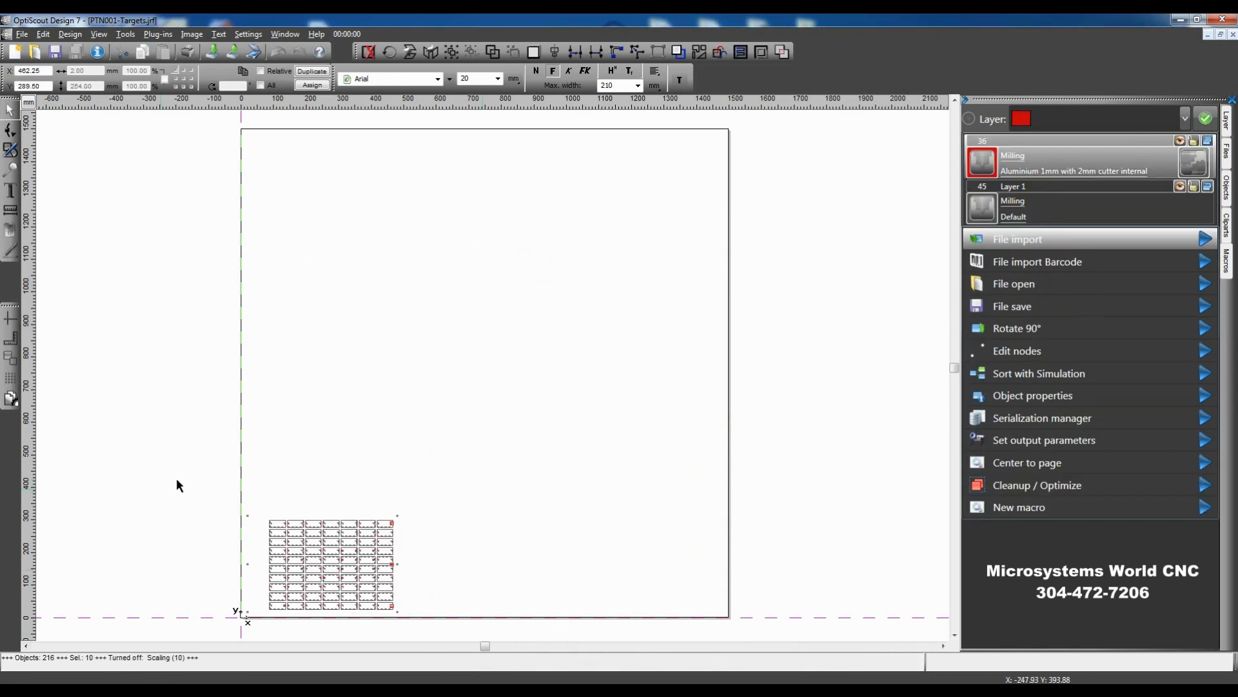
Step: Select all objects and examine the tool paths around the small hole circles up close
{"action": "left_click", "coordinate": [192, 467]}
{"action": "key", "text": "ctrl+a"}
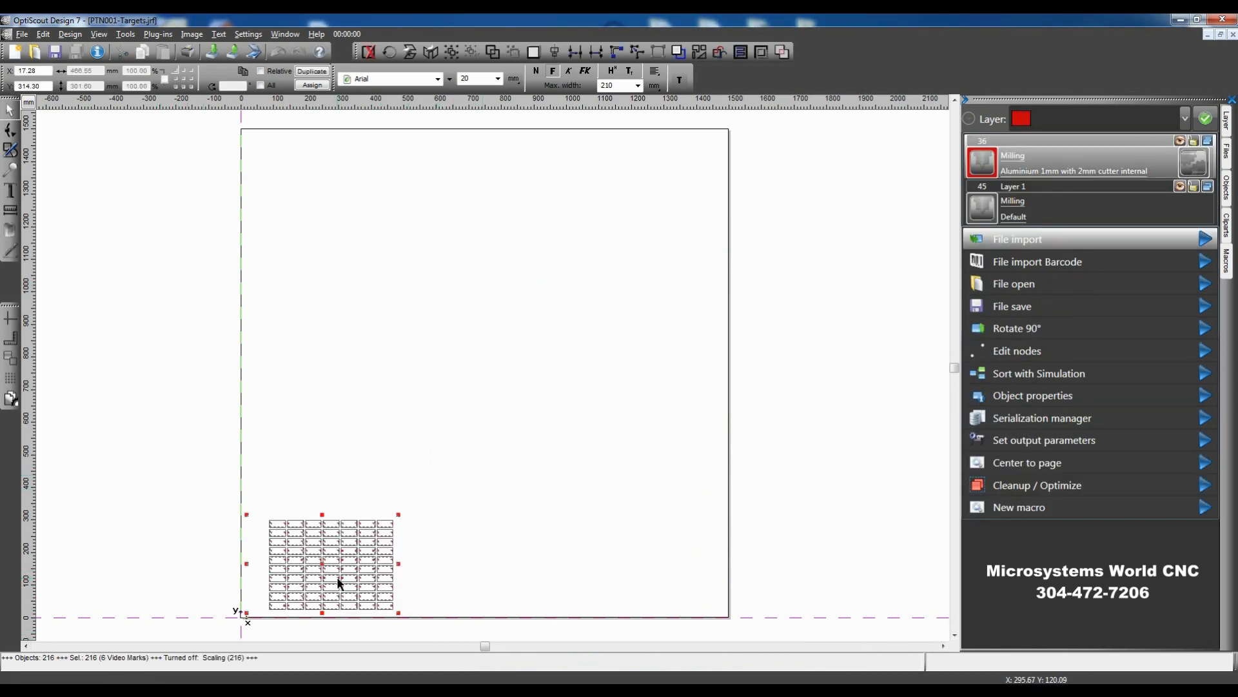
{"action": "scroll", "coordinate": [342, 580], "scroll_direction": "up", "scroll_amount": 2}
{"action": "scroll", "coordinate": [342, 581], "scroll_direction": "up", "scroll_amount": 5}
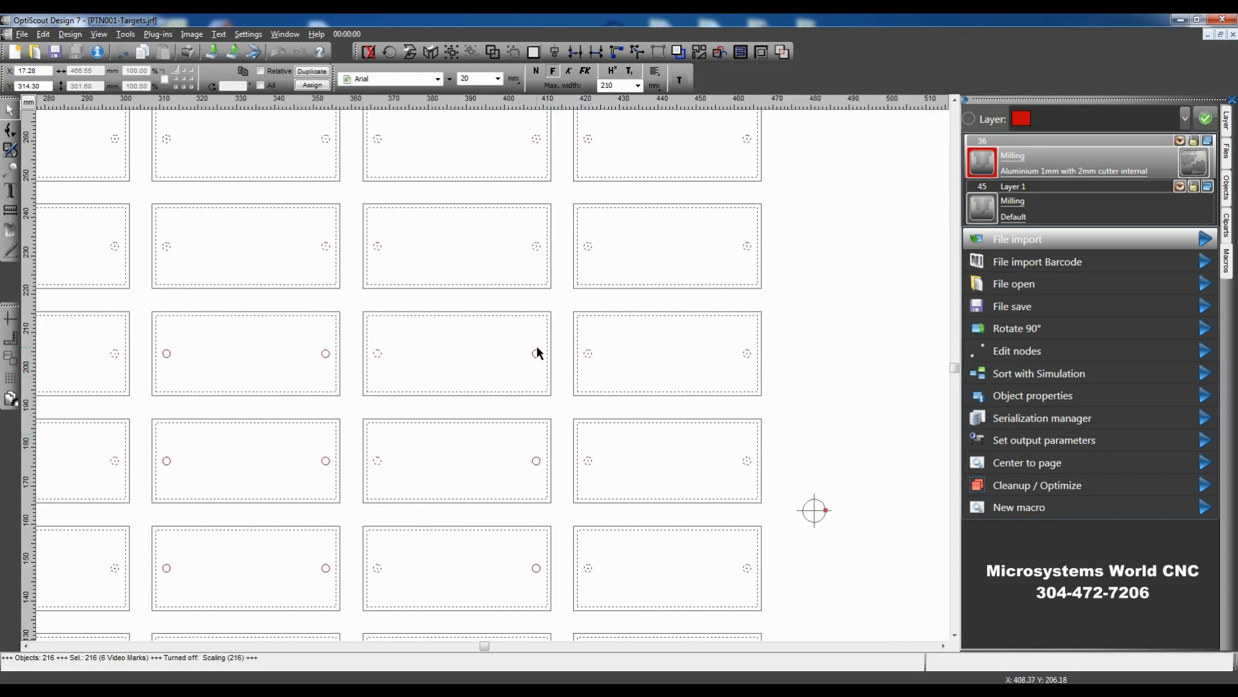
{"action": "scroll", "coordinate": [580, 357], "scroll_direction": "up", "scroll_amount": 4}
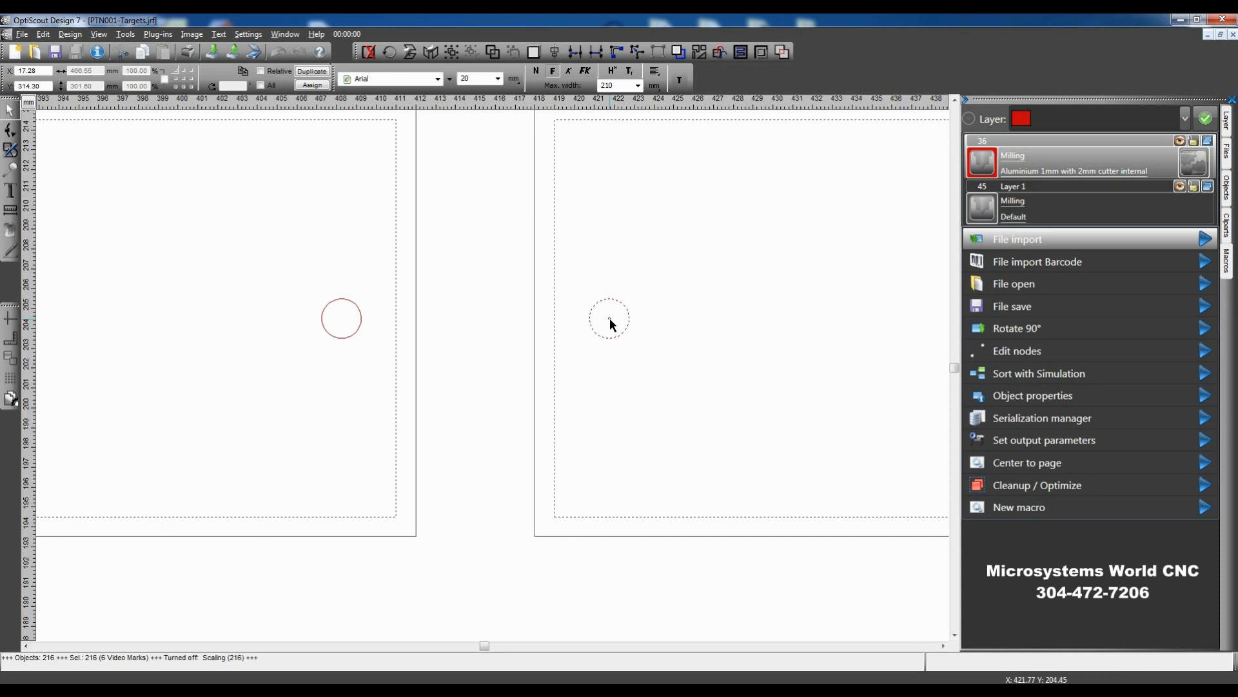
{"action": "scroll", "coordinate": [612, 323], "scroll_direction": "up", "scroll_amount": 3}
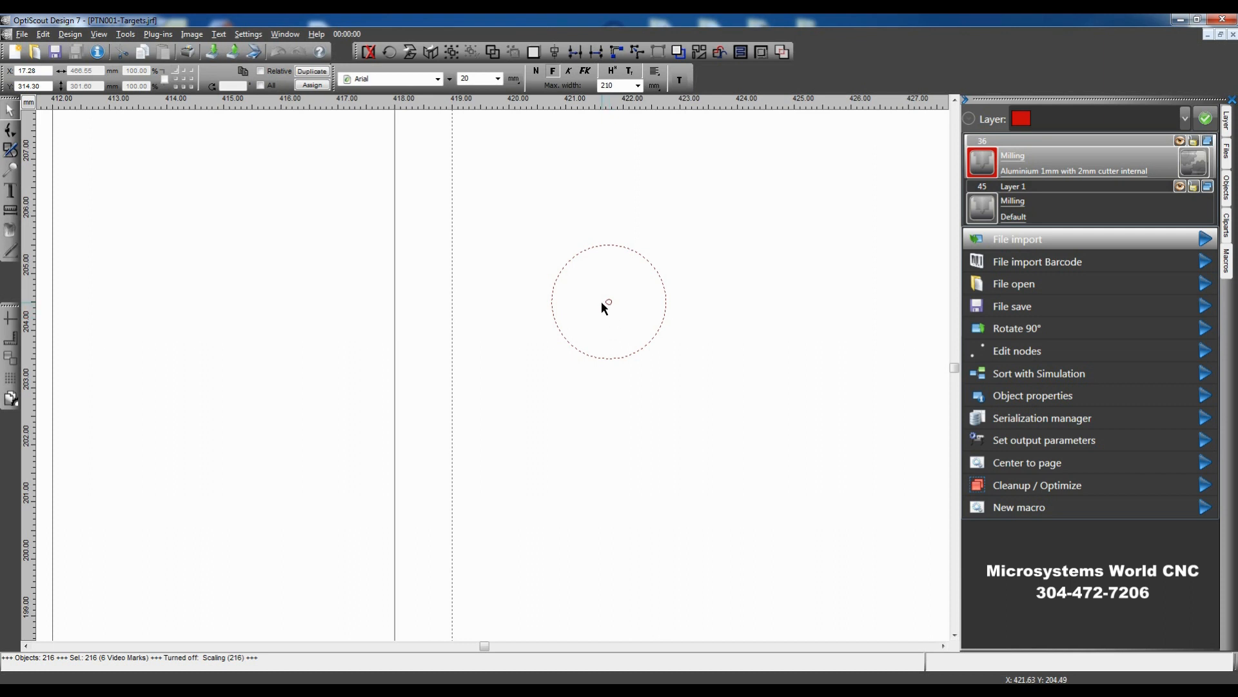
{"action": "scroll", "coordinate": [606, 300], "scroll_direction": "down", "scroll_amount": 3}
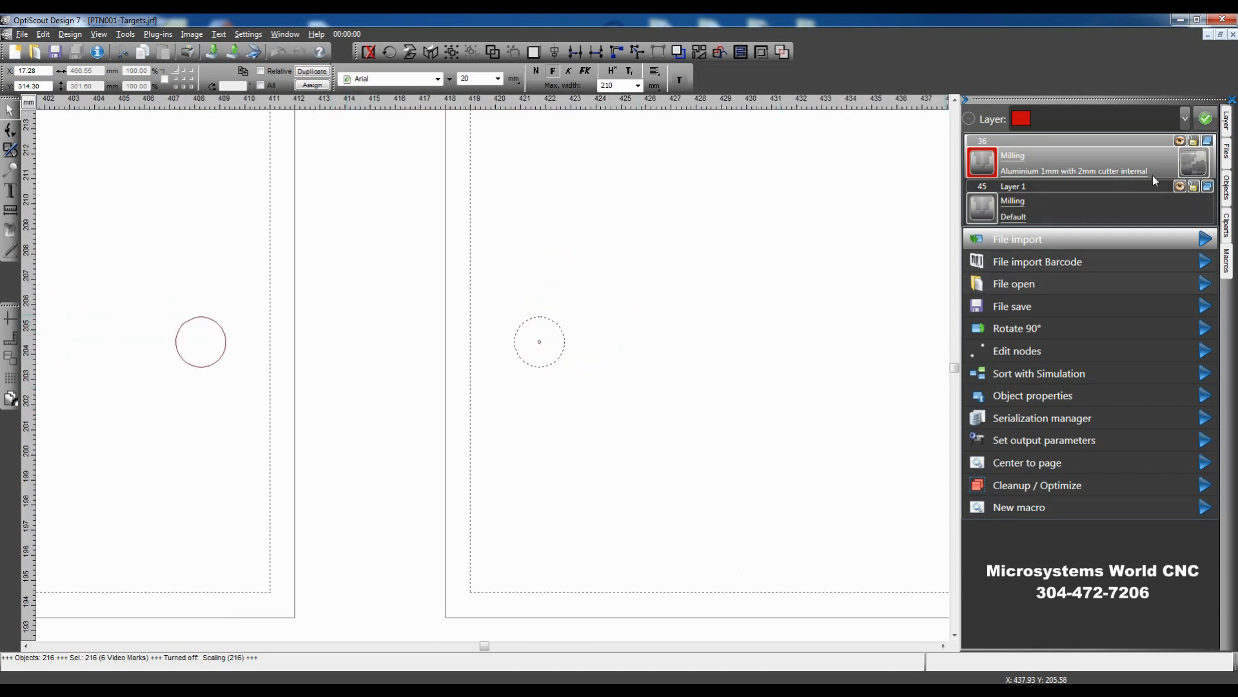
Step: Set the tool diameter of the red milling layer to -1.70 mm and check the tool paths inside the holes
{"action": "left_click", "coordinate": [1195, 169]}
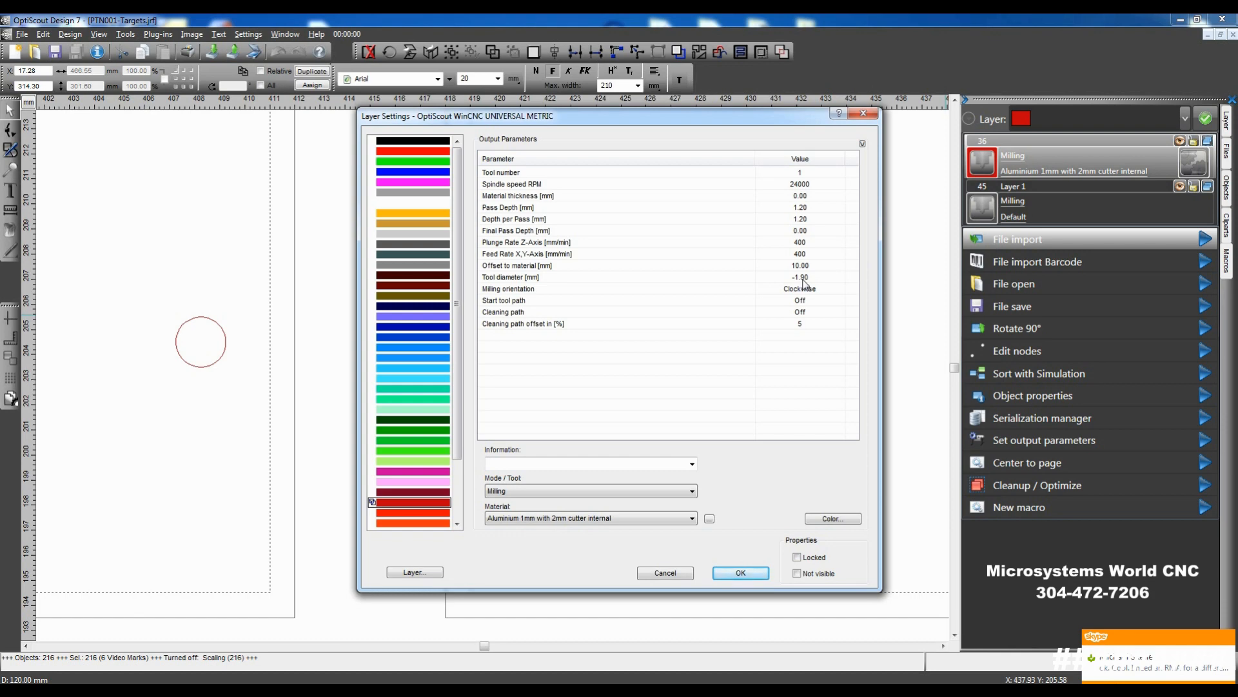
{"action": "left_click", "coordinate": [802, 276]}
{"action": "left_click_drag", "start_coordinate": [801, 276], "coordinate": [804, 277]}
{"action": "left_click", "coordinate": [724, 572]}
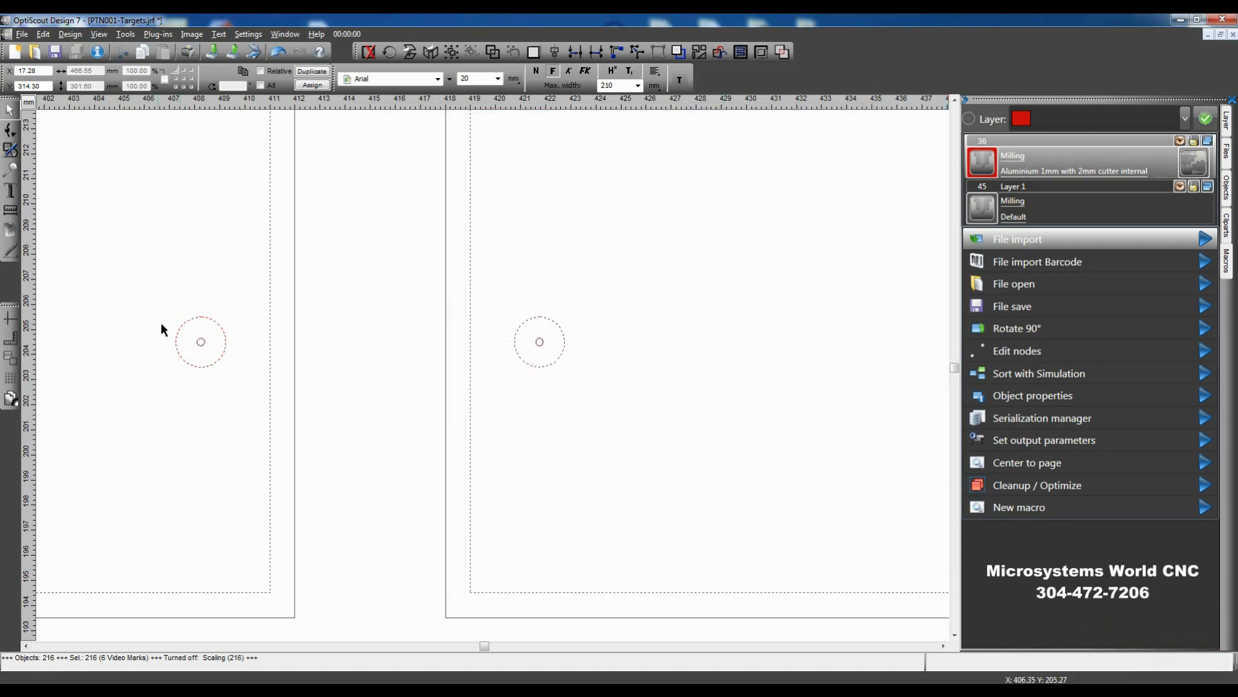
{"action": "scroll", "coordinate": [454, 431], "scroll_direction": "down", "scroll_amount": 3}
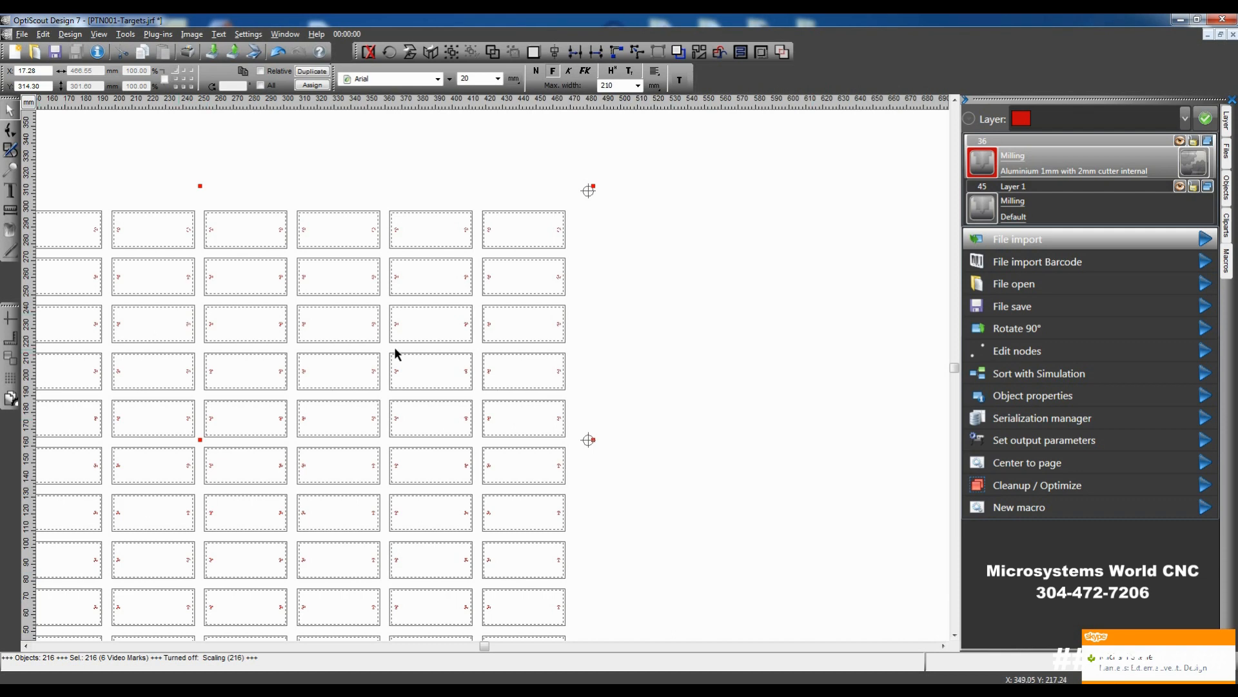
{"action": "scroll", "coordinate": [563, 413], "scroll_direction": "up", "scroll_amount": 1}
{"action": "scroll", "coordinate": [563, 413], "scroll_direction": "up", "scroll_amount": 1}
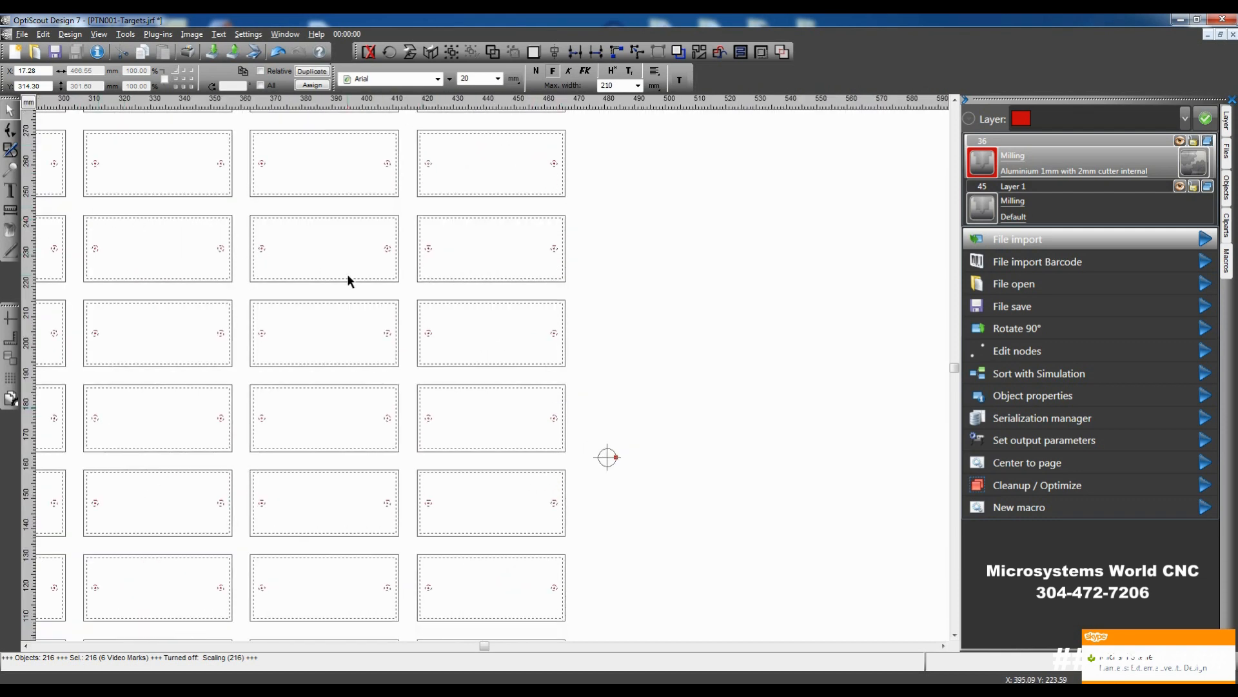
{"action": "scroll", "coordinate": [350, 275], "scroll_direction": "up", "scroll_amount": 1}
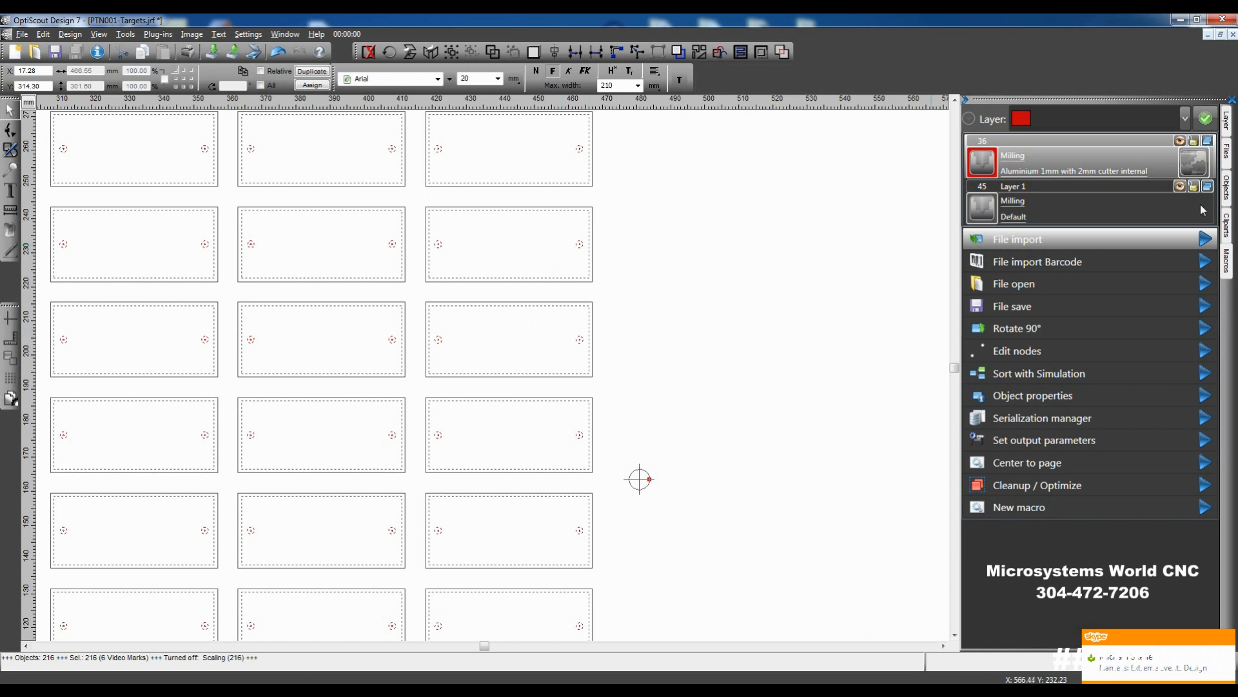
Step: Change the red milling layer's tool diameter back to its original value
{"action": "left_click", "coordinate": [1194, 162]}
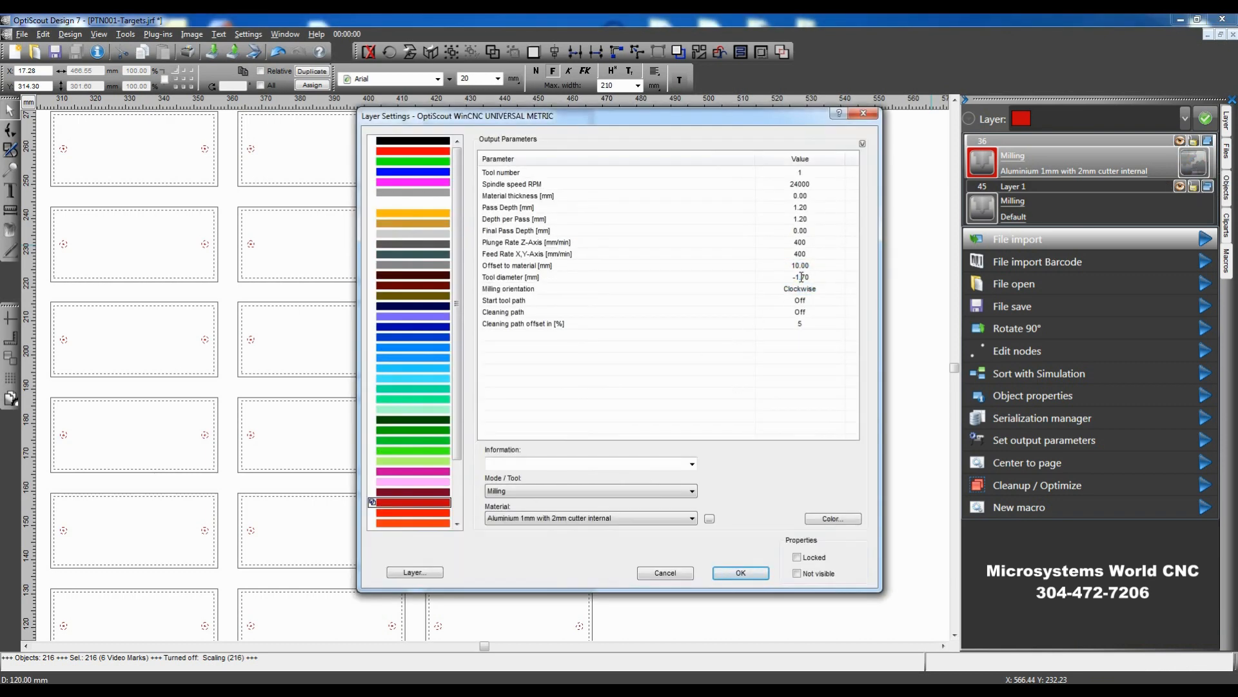
{"action": "double_click", "coordinate": [803, 277]}
{"action": "left_click_drag", "start_coordinate": [801, 277], "coordinate": [805, 277]}
{"action": "left_click", "coordinate": [741, 573]}
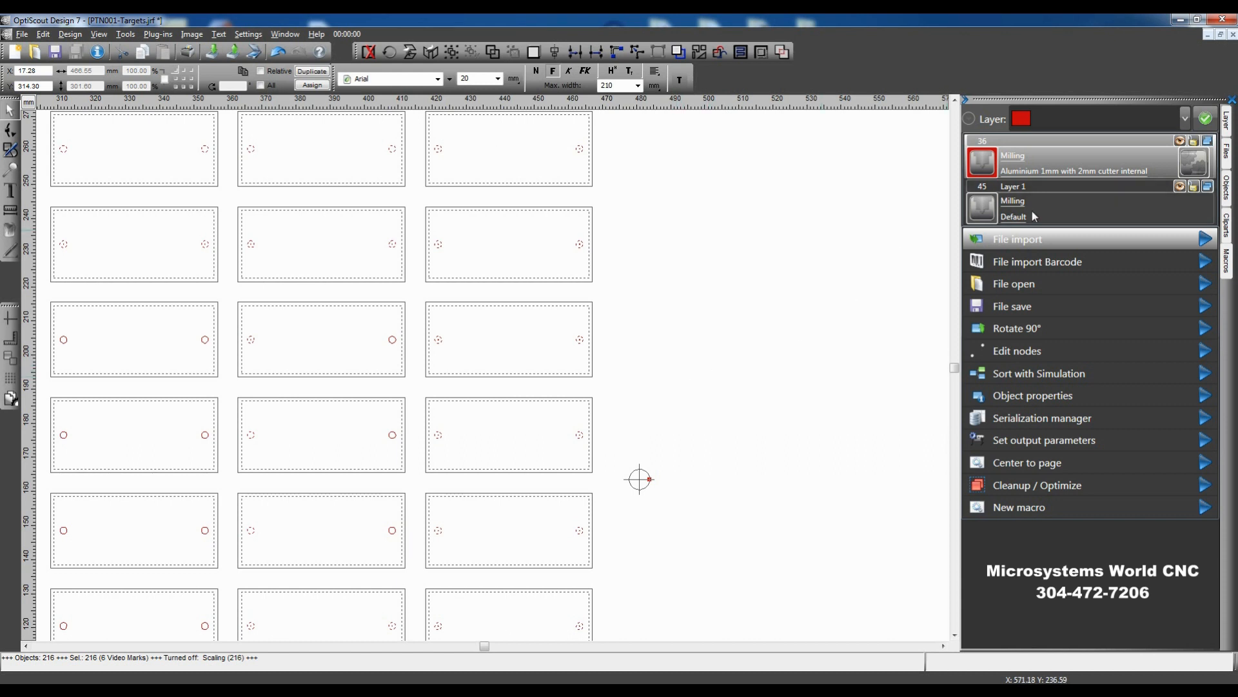
Step: Hide Layer 1 and clear the selection, leaving only the red hole layer in view
{"action": "left_click", "coordinate": [1178, 185]}
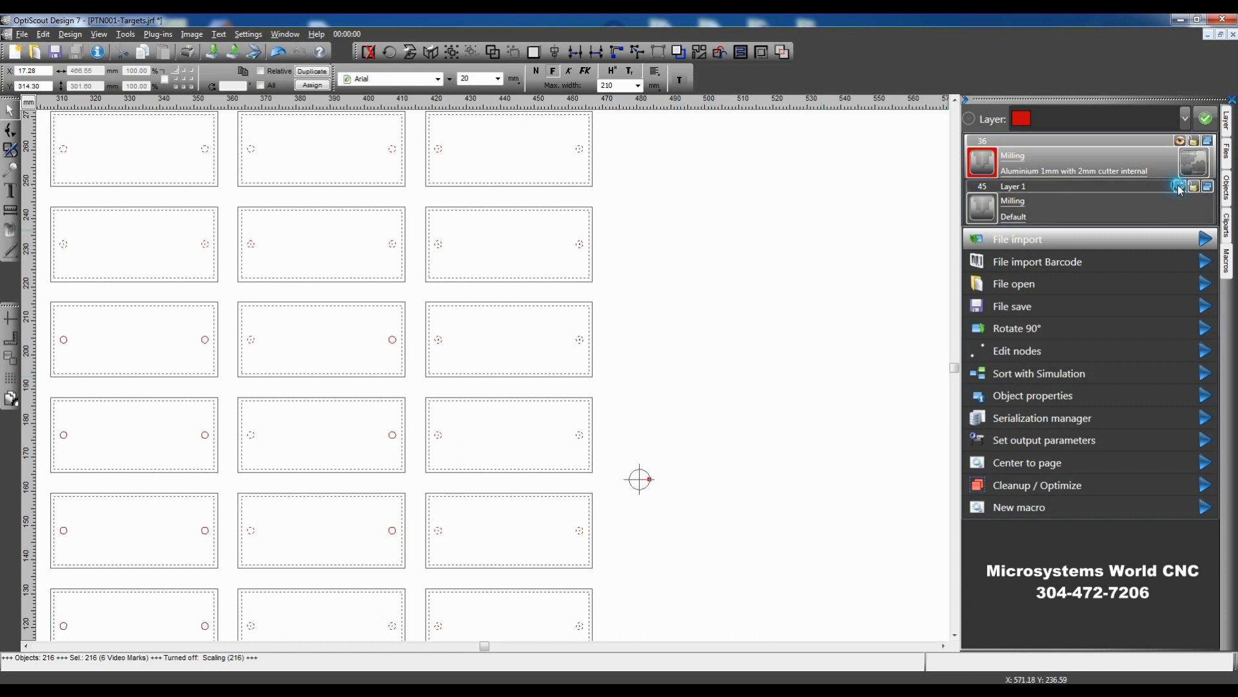
{"action": "left_click", "coordinate": [679, 421]}
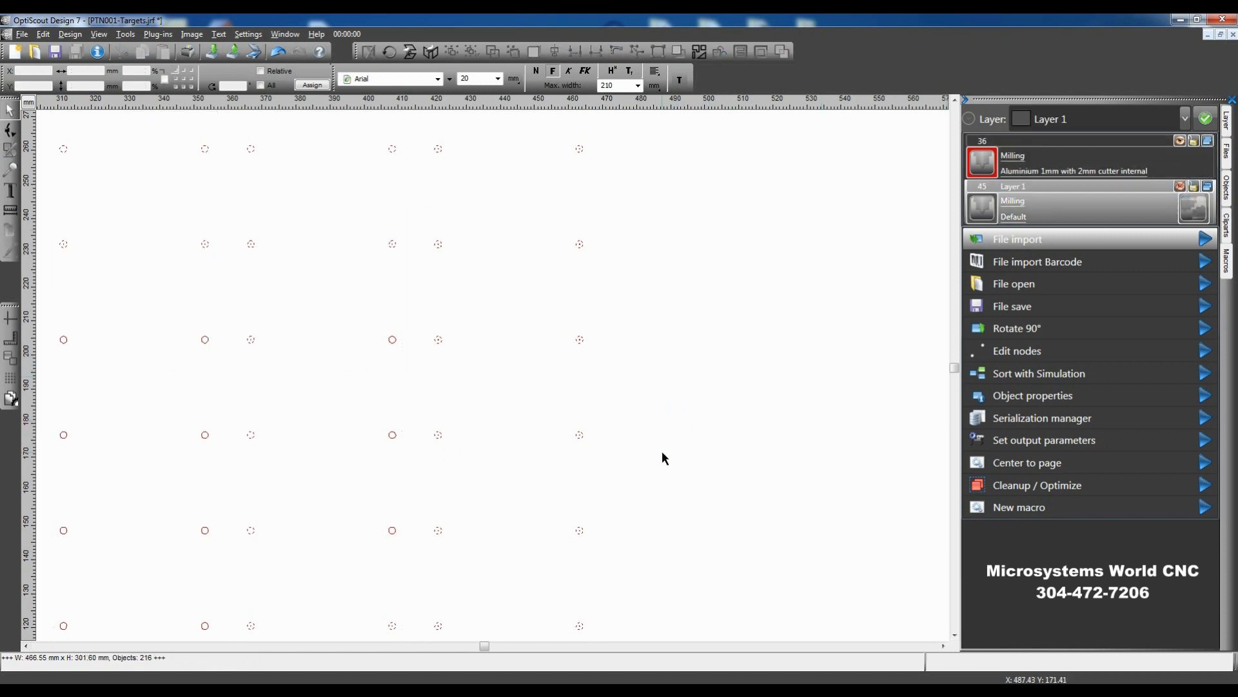
{"action": "key", "text": "ctrl+a"}
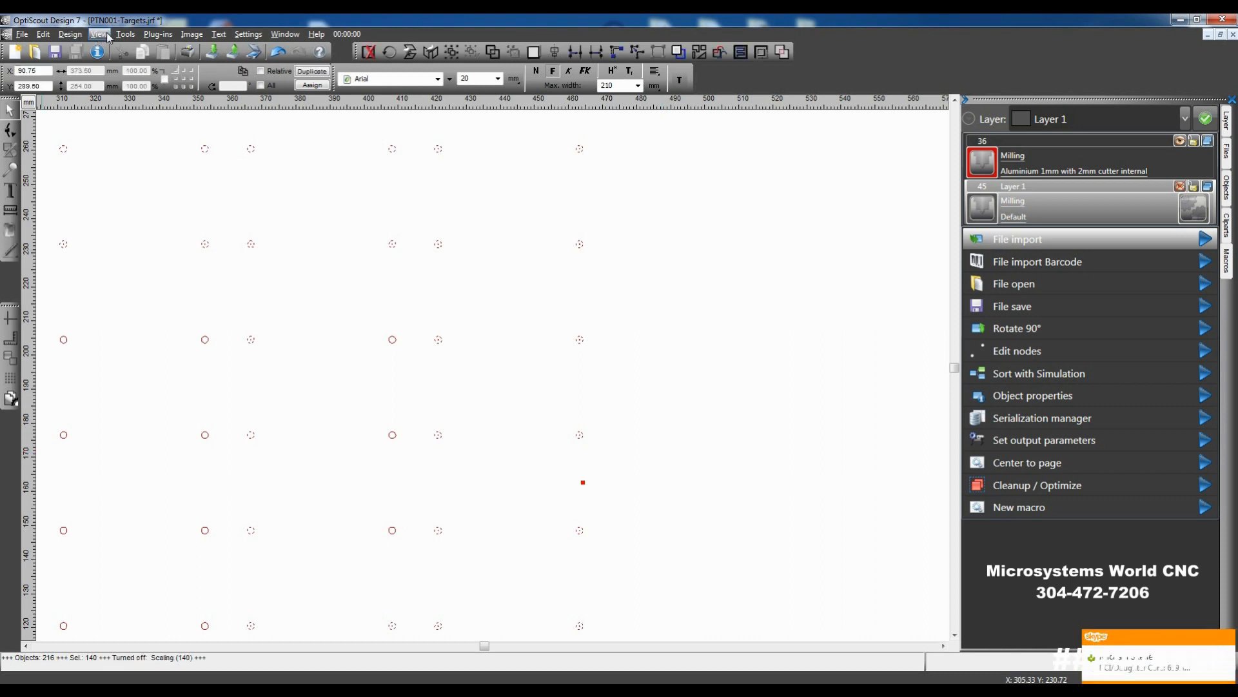
{"action": "left_click", "coordinate": [158, 34]}
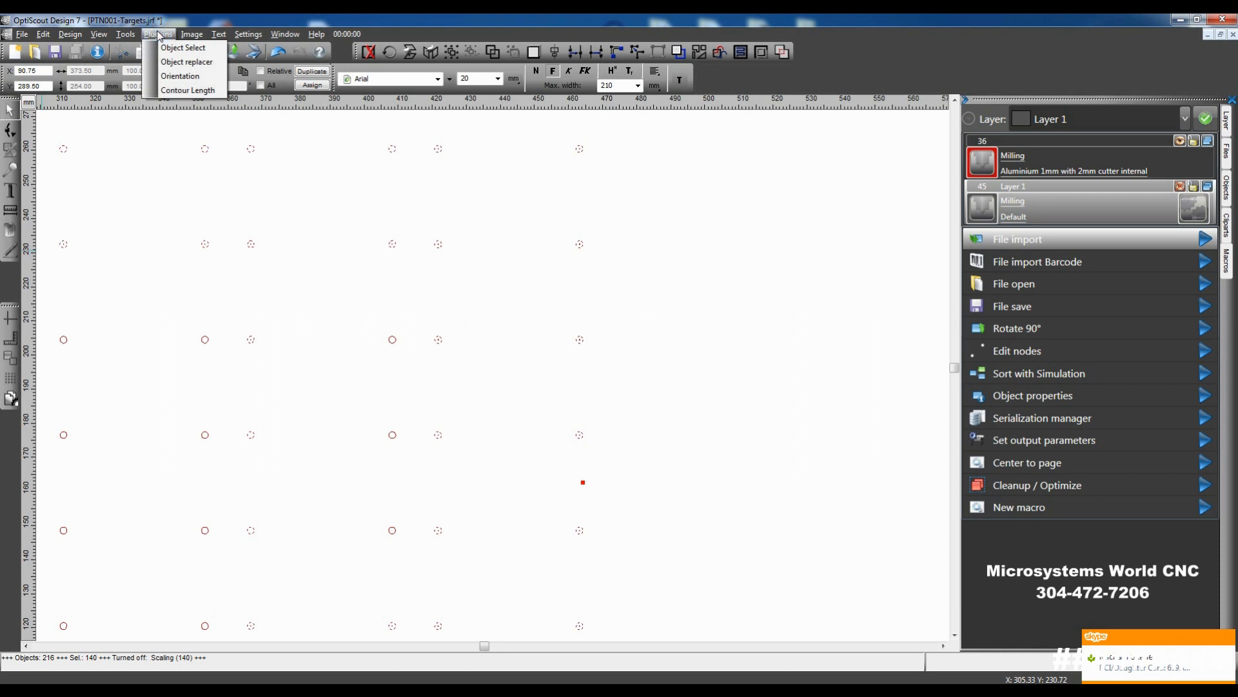
{"action": "left_click", "coordinate": [183, 63]}
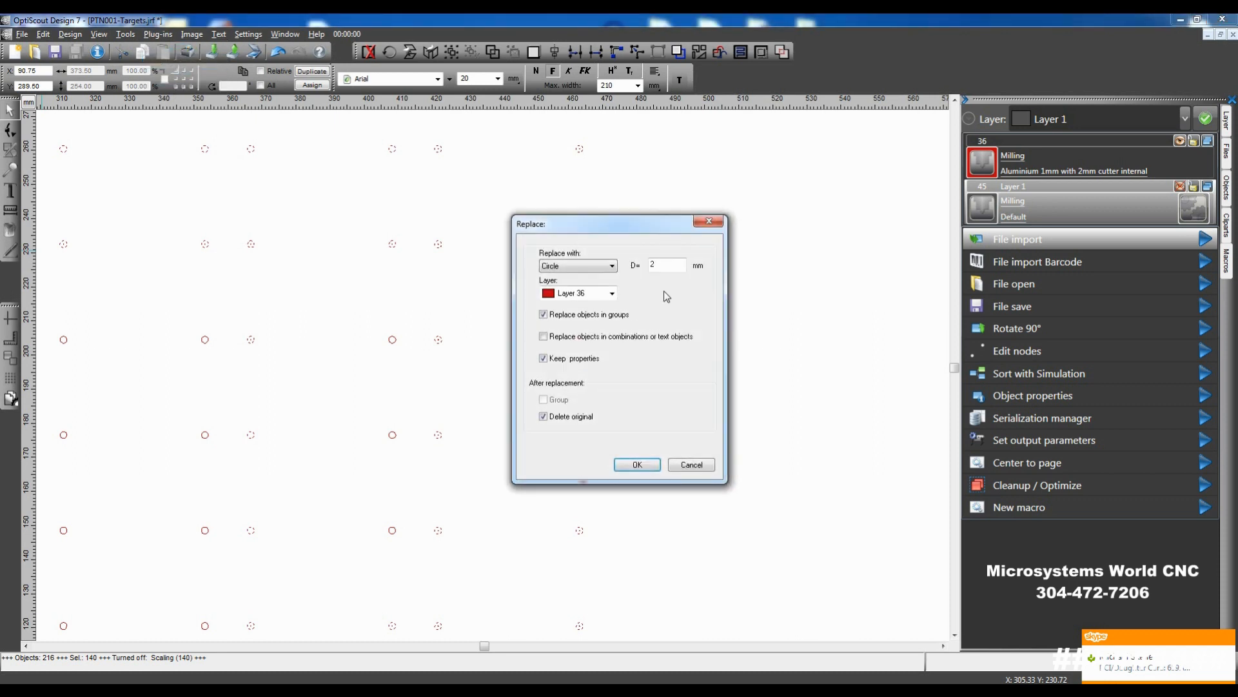
{"action": "left_click", "coordinate": [692, 465]}
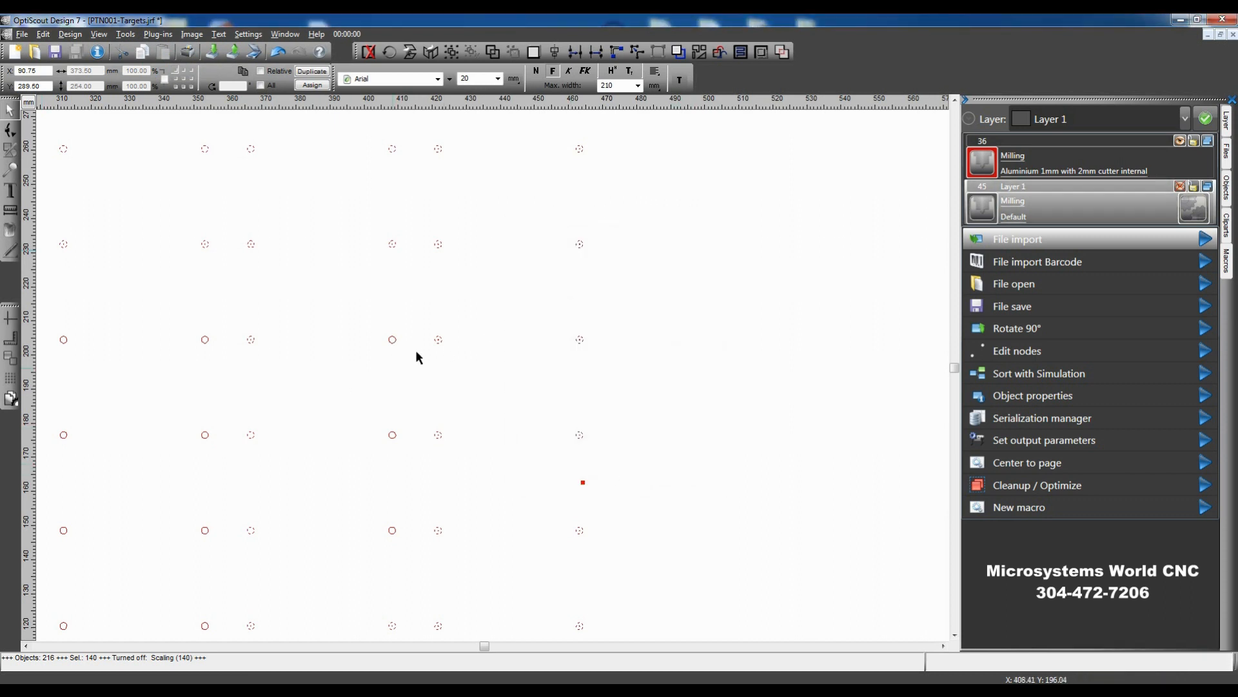
Step: Examine the nodes of two neighbouring holes, one with a tool path and one without, to compare their shapes
{"action": "scroll", "coordinate": [392, 337], "scroll_direction": "up", "scroll_amount": 8}
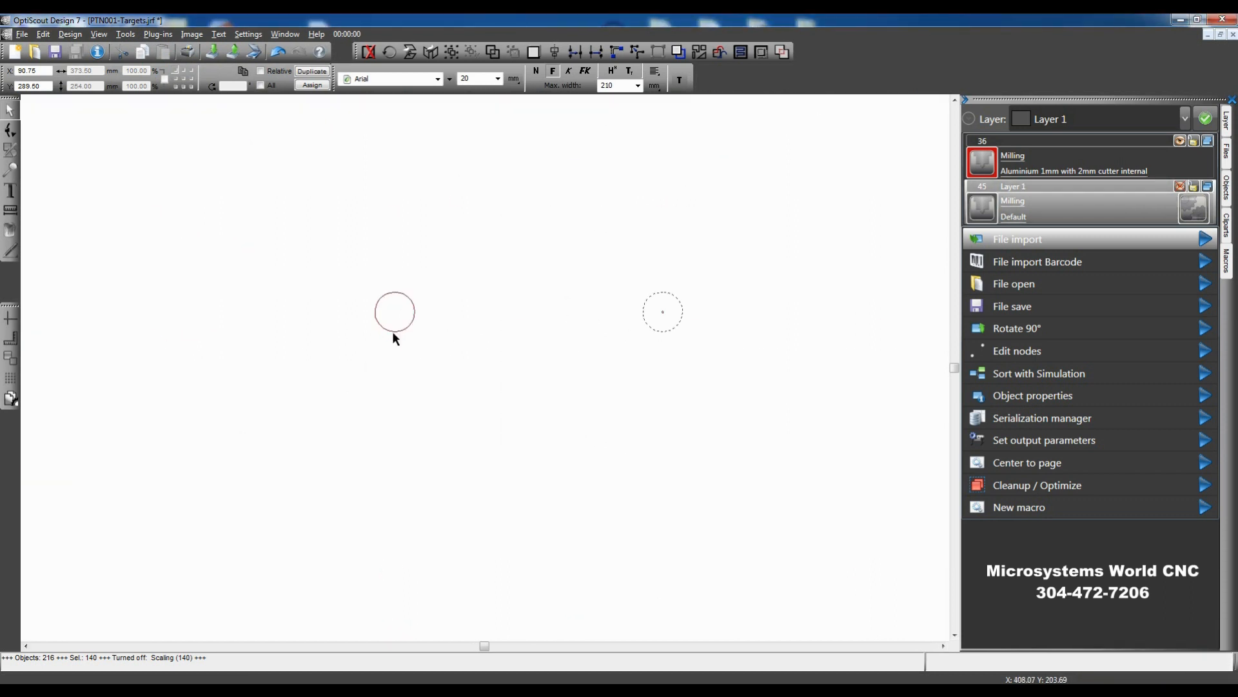
{"action": "left_click", "coordinate": [625, 382]}
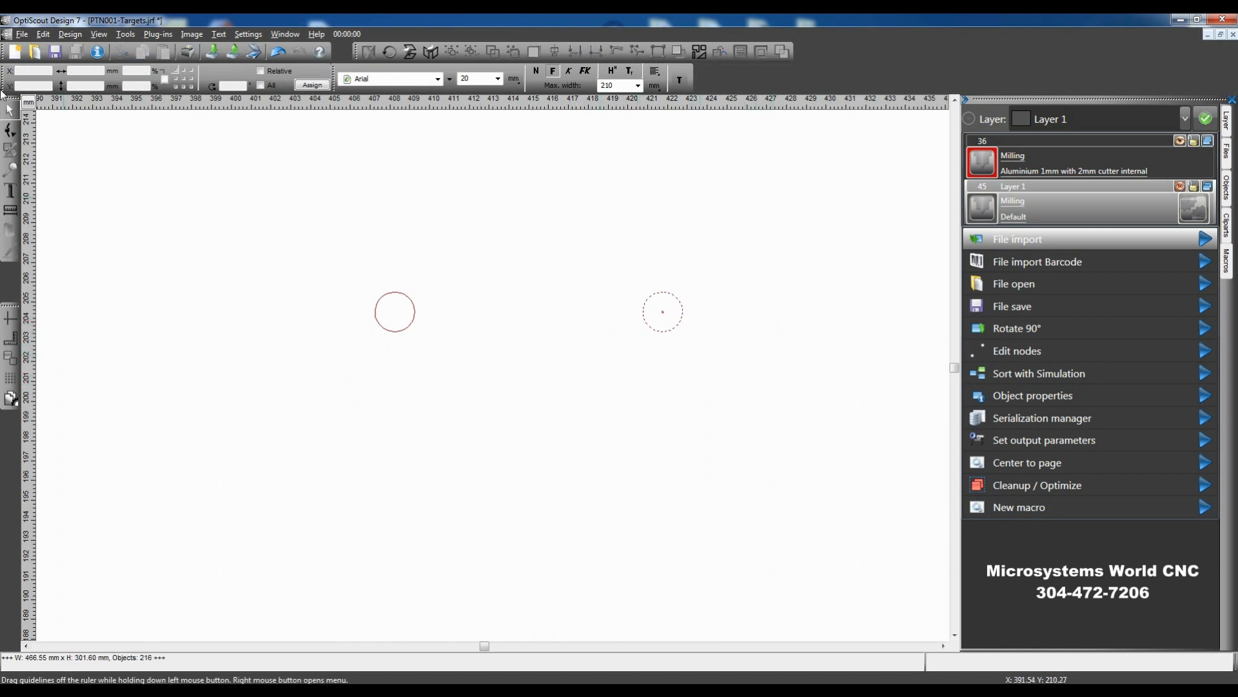
{"action": "left_click", "coordinate": [10, 130]}
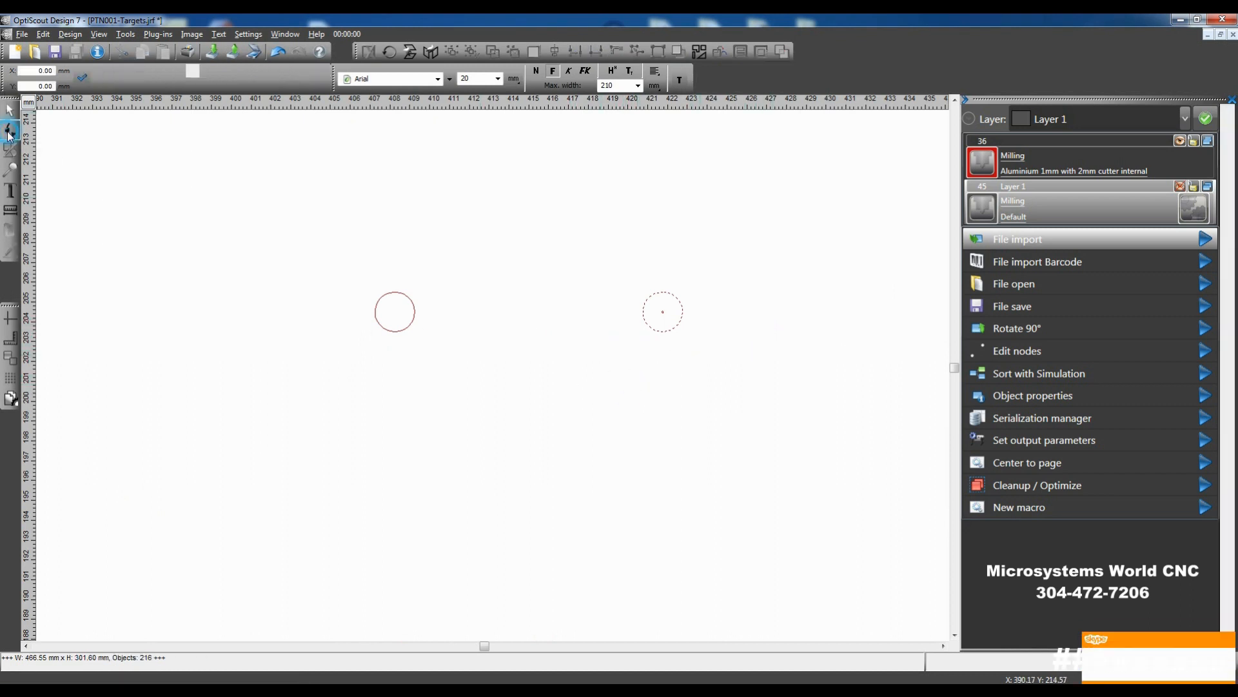
{"action": "left_click", "coordinate": [660, 332]}
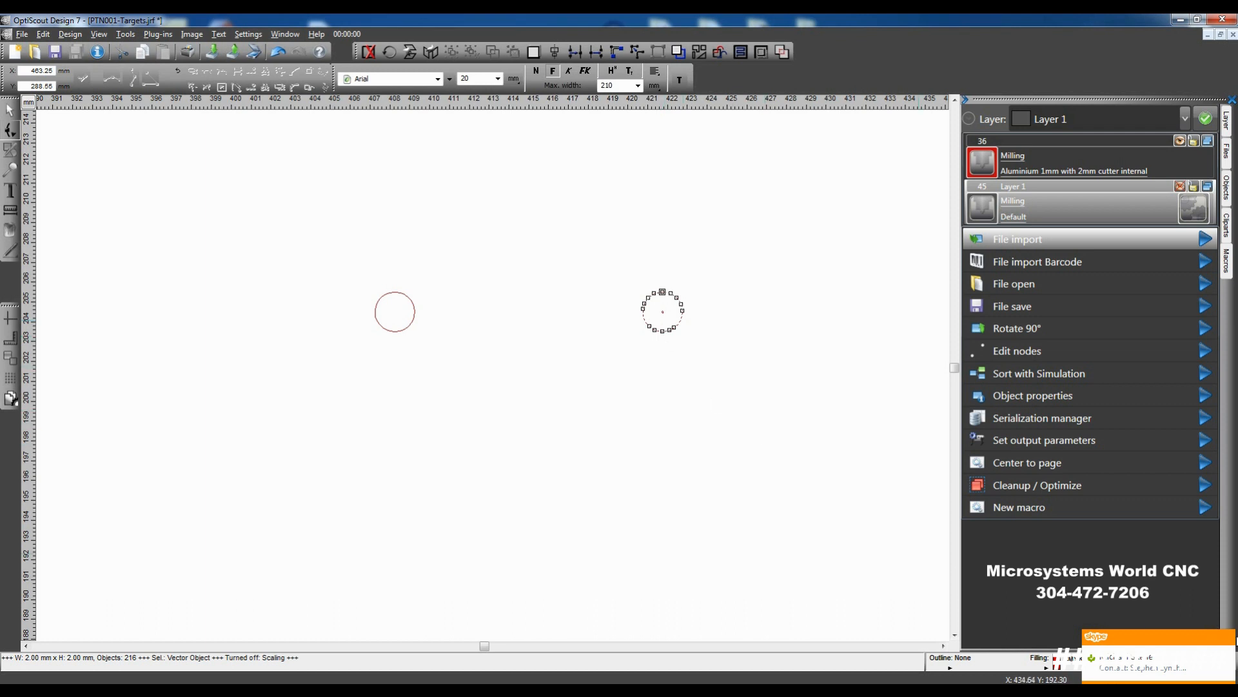
{"action": "left_click", "coordinate": [1229, 639]}
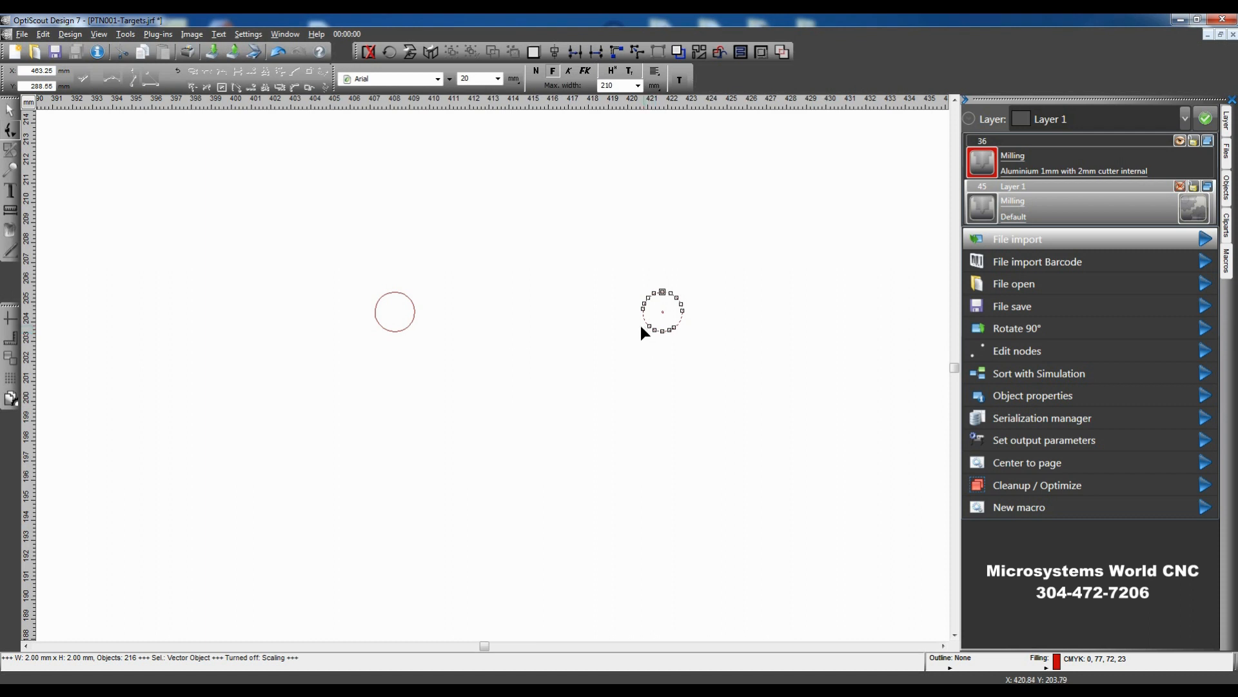
{"action": "left_click", "coordinate": [397, 332]}
{"action": "left_click", "coordinate": [659, 329], "text": "shift"}
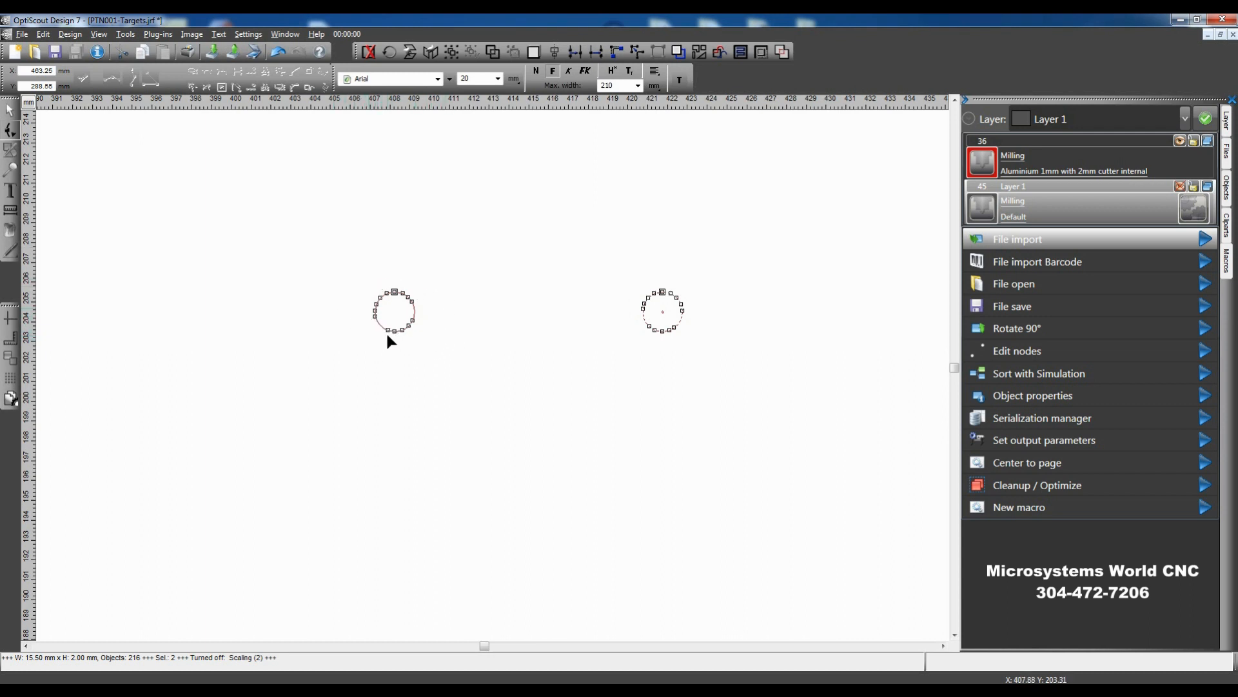
{"action": "left_click", "coordinate": [522, 386]}
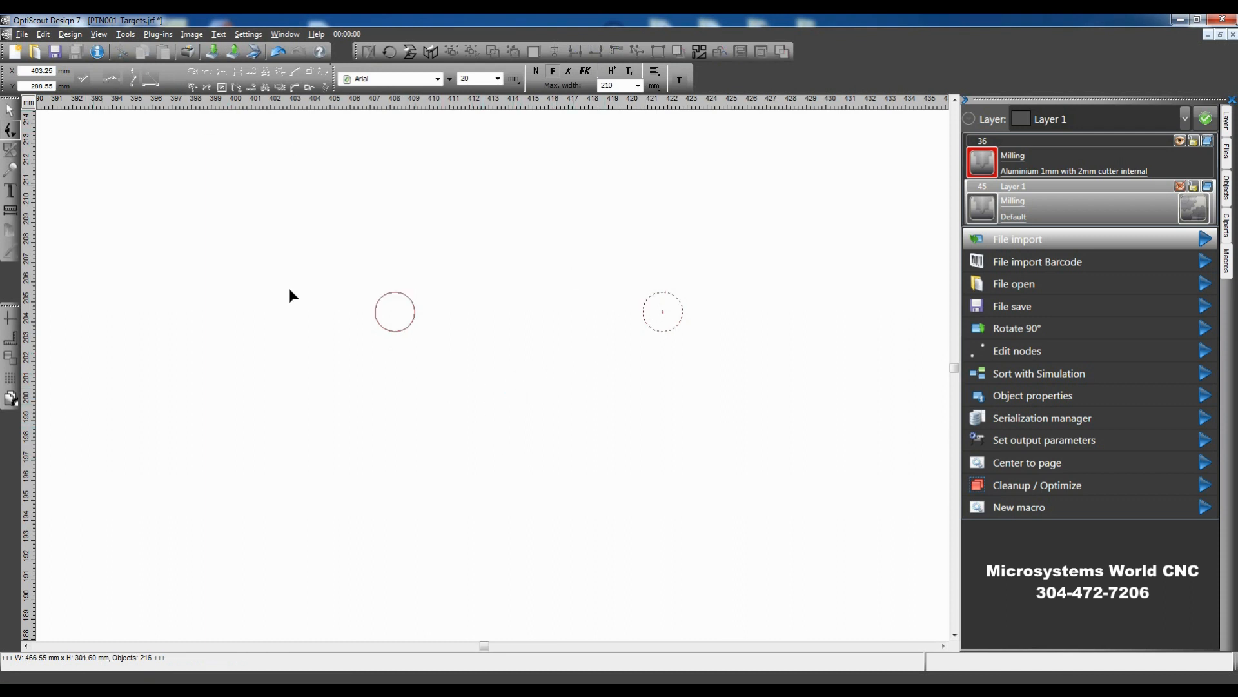
Step: Set the milling material of red layer 36 to Default
{"action": "left_click", "coordinate": [1019, 176]}
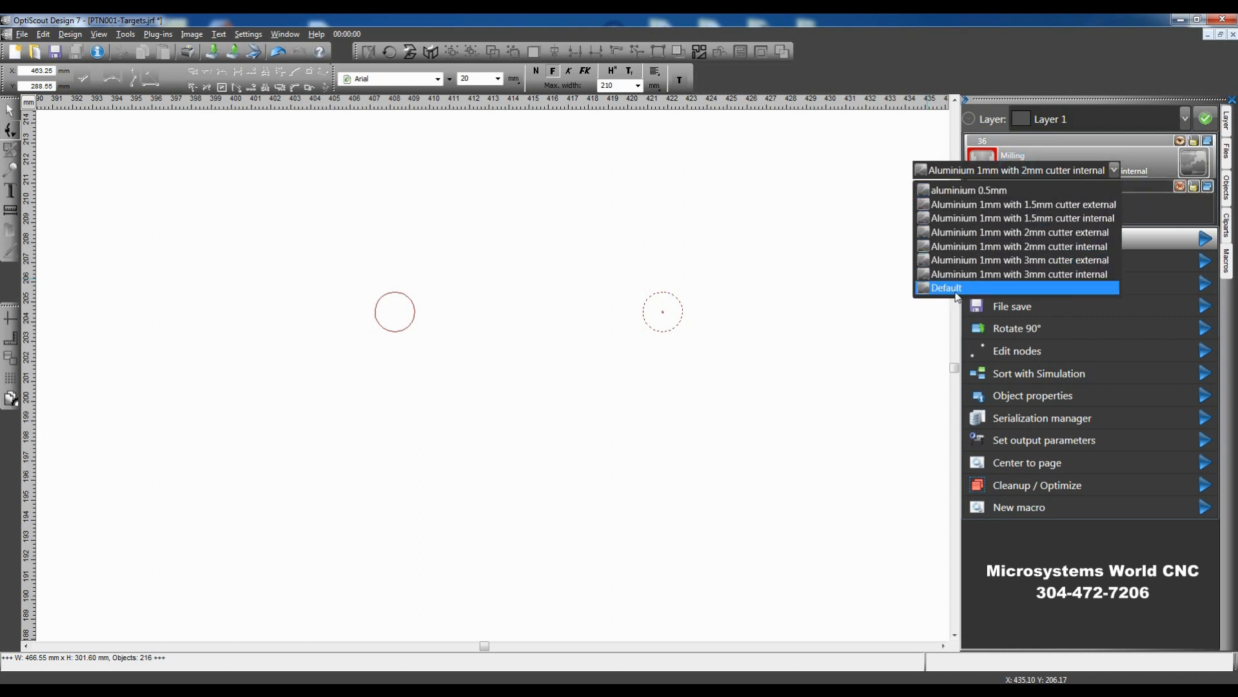
{"action": "left_click", "coordinate": [955, 288]}
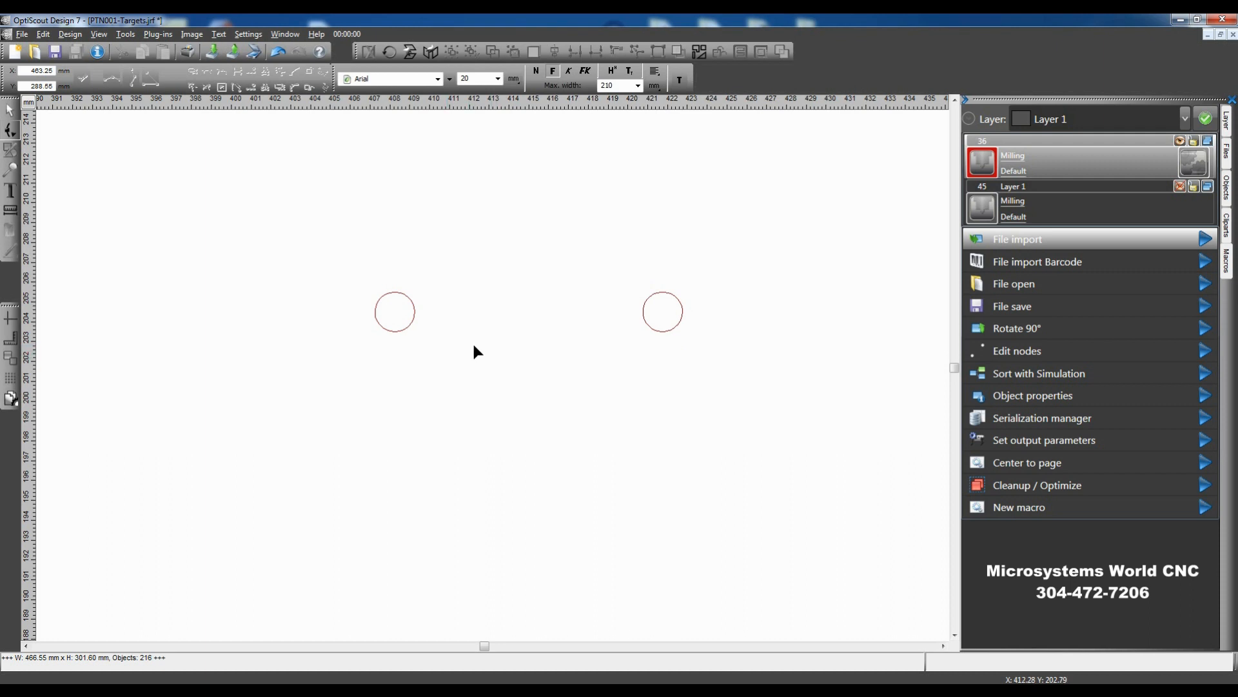
Step: Replace all the hole outlines with 2 mm diameter circles on Layer 36 using Object replacer, deleting the originals, and clear the selection
{"action": "key", "text": "ctrl+a"}
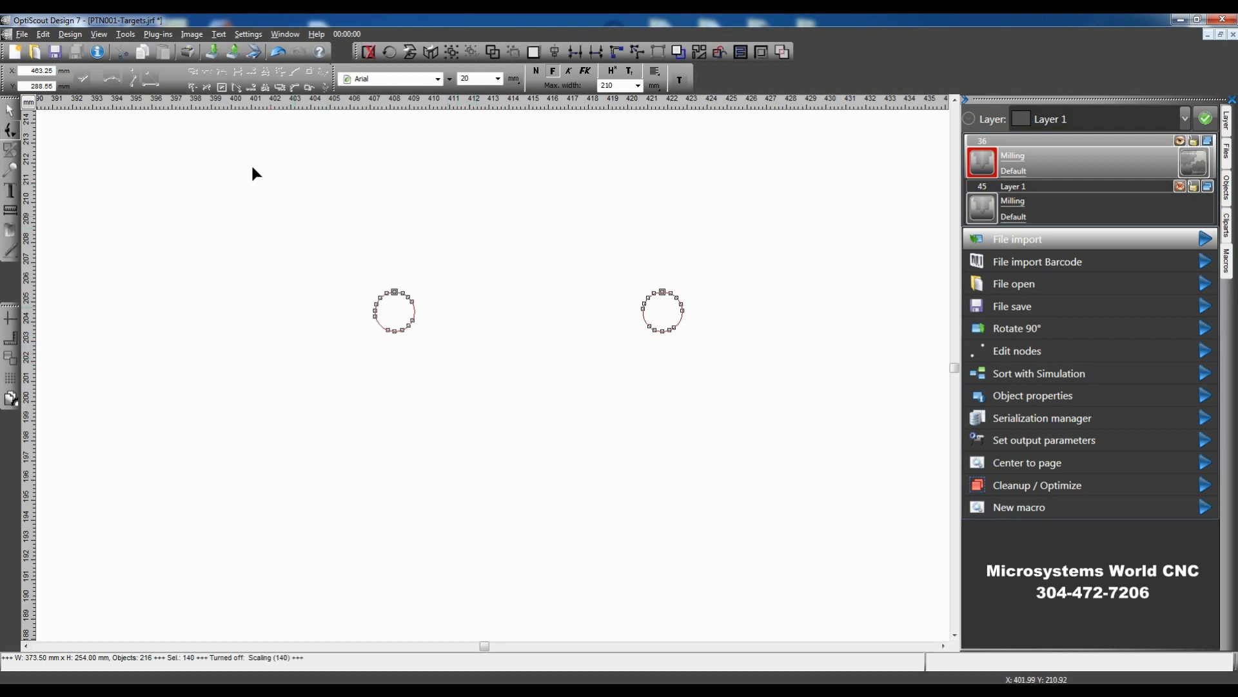
{"action": "left_click", "coordinate": [158, 33]}
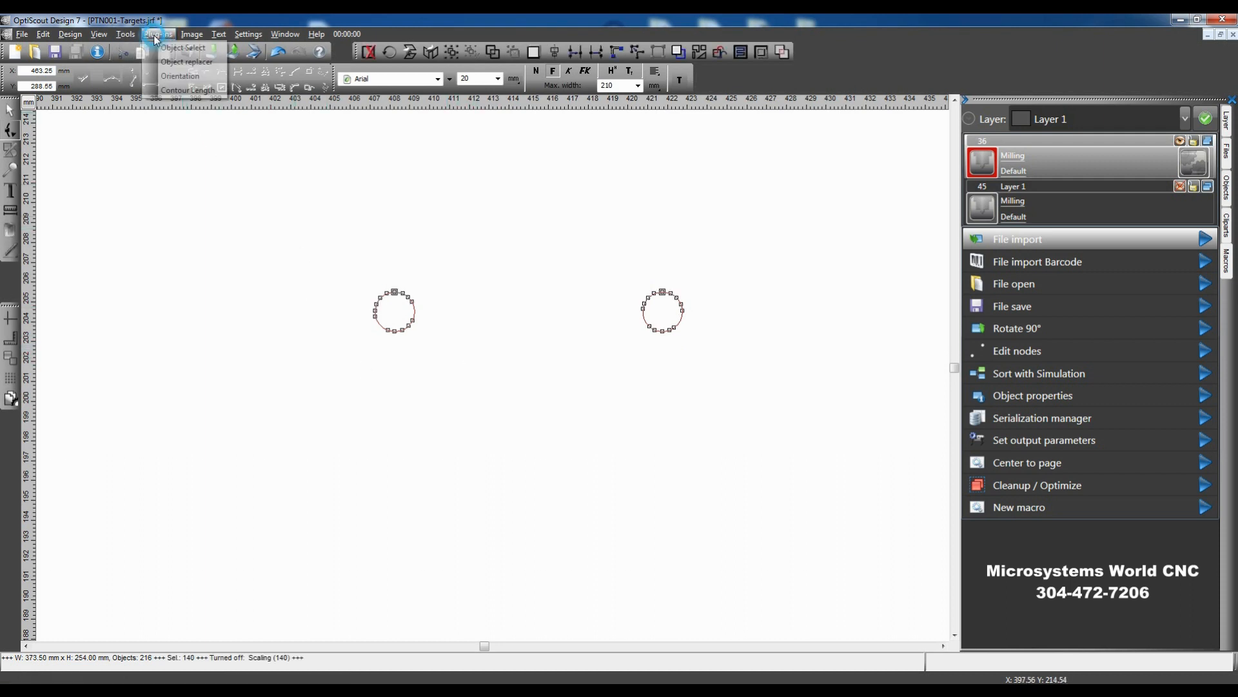
{"action": "left_click", "coordinate": [187, 62]}
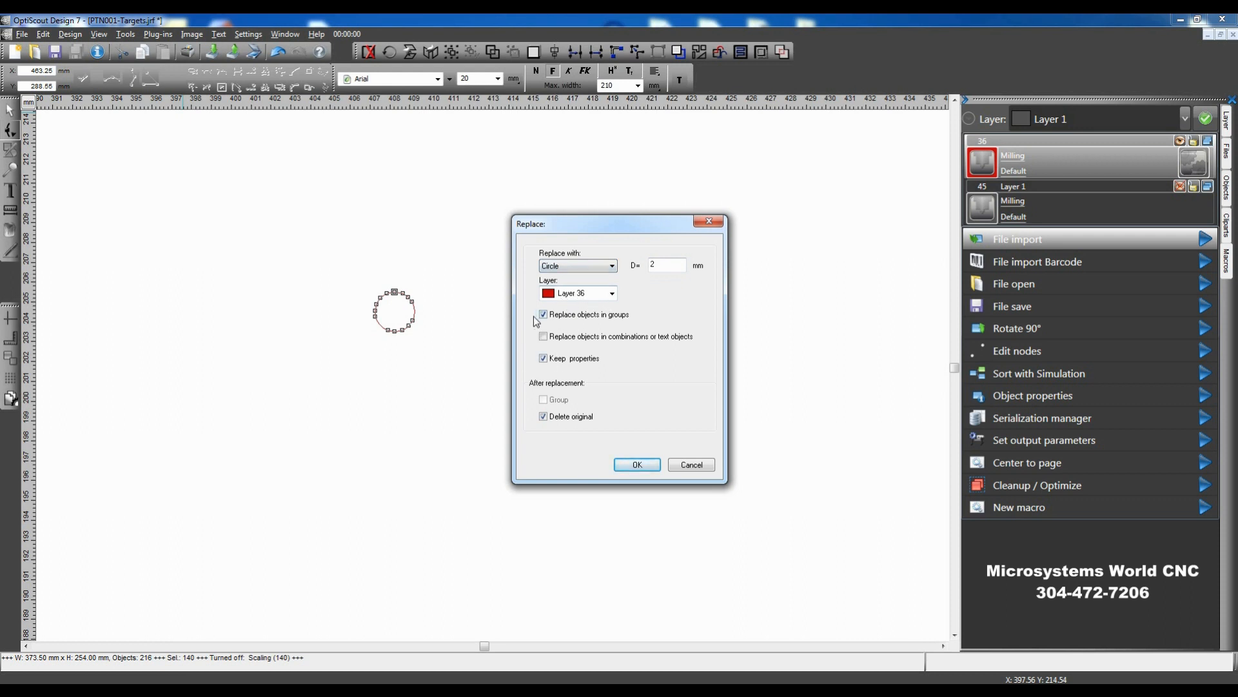
{"action": "left_click", "coordinate": [544, 358]}
{"action": "left_click", "coordinate": [637, 465]}
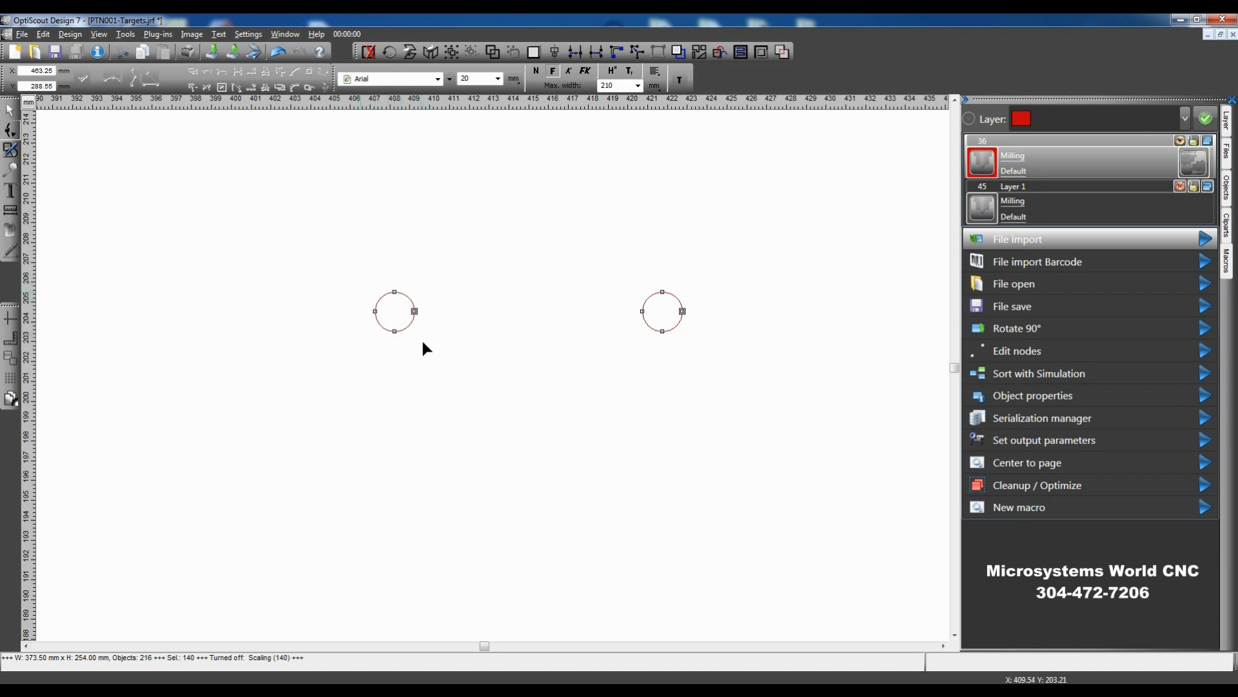
{"action": "scroll", "coordinate": [512, 450], "scroll_direction": "down", "scroll_amount": 5}
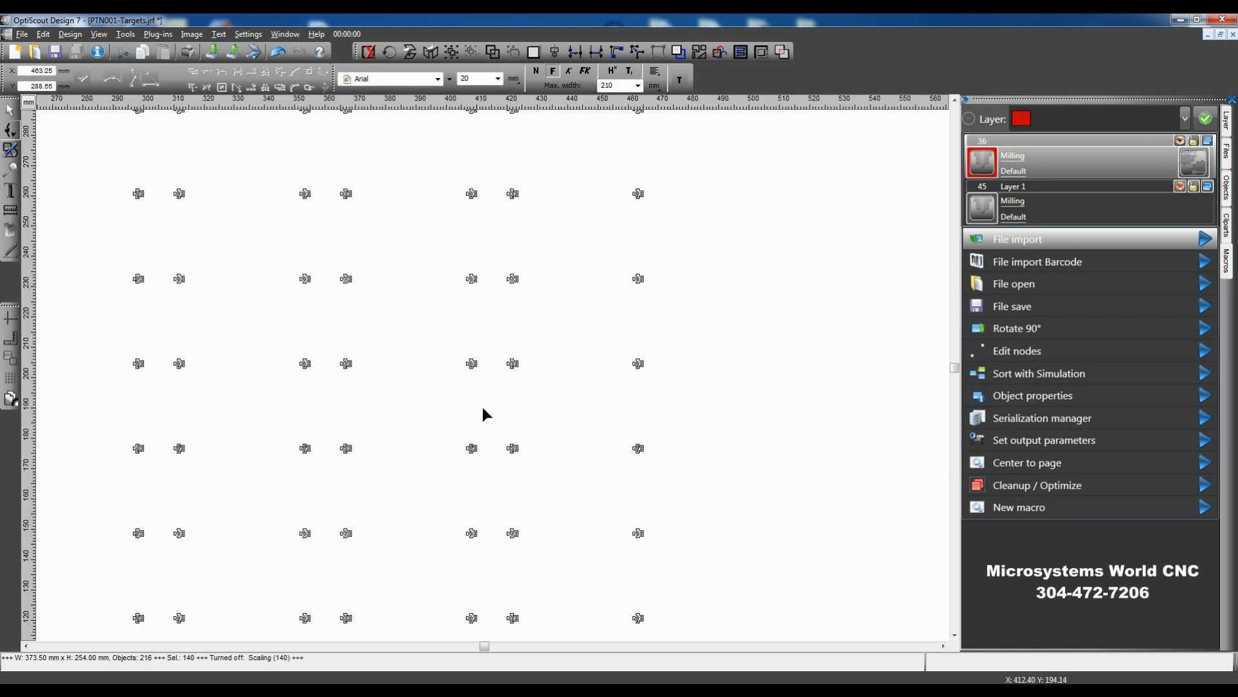
{"action": "scroll", "coordinate": [484, 408], "scroll_direction": "down", "scroll_amount": 1}
{"action": "left_click", "coordinate": [750, 414]}
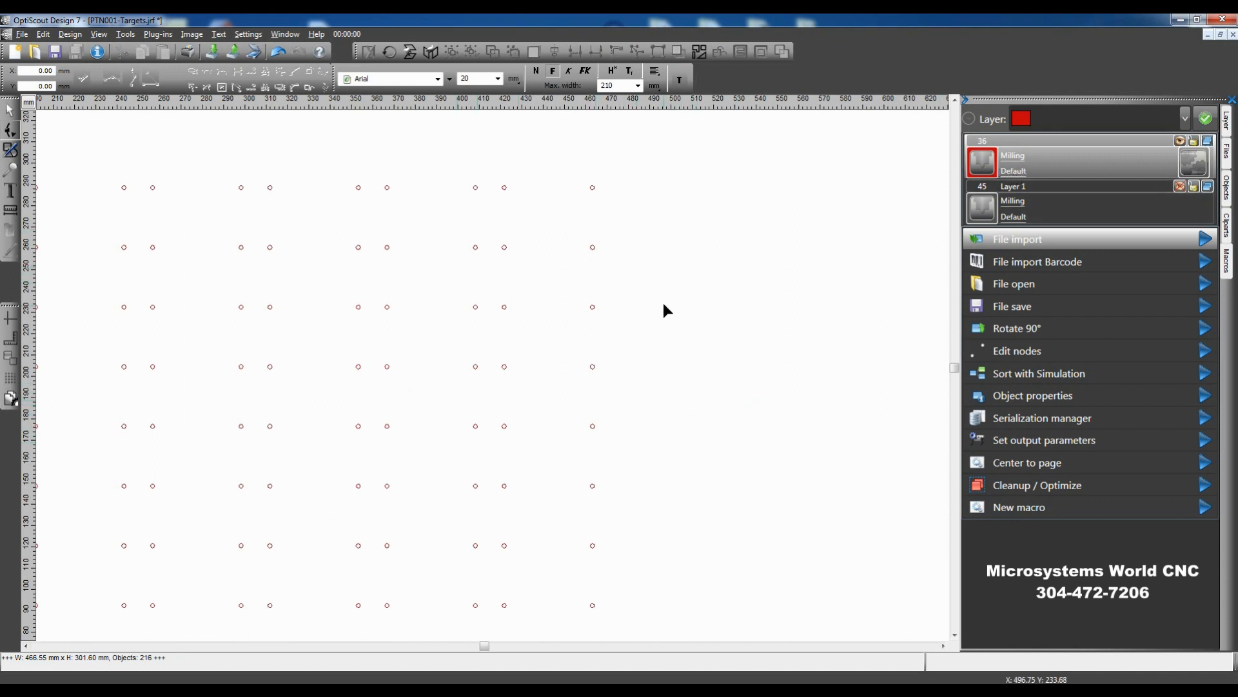
Step: Select all the replaced circles and set the red layer's milling material to Aluminium 1mm with 2mm cutter internal
{"action": "key", "text": "ctrl+a"}
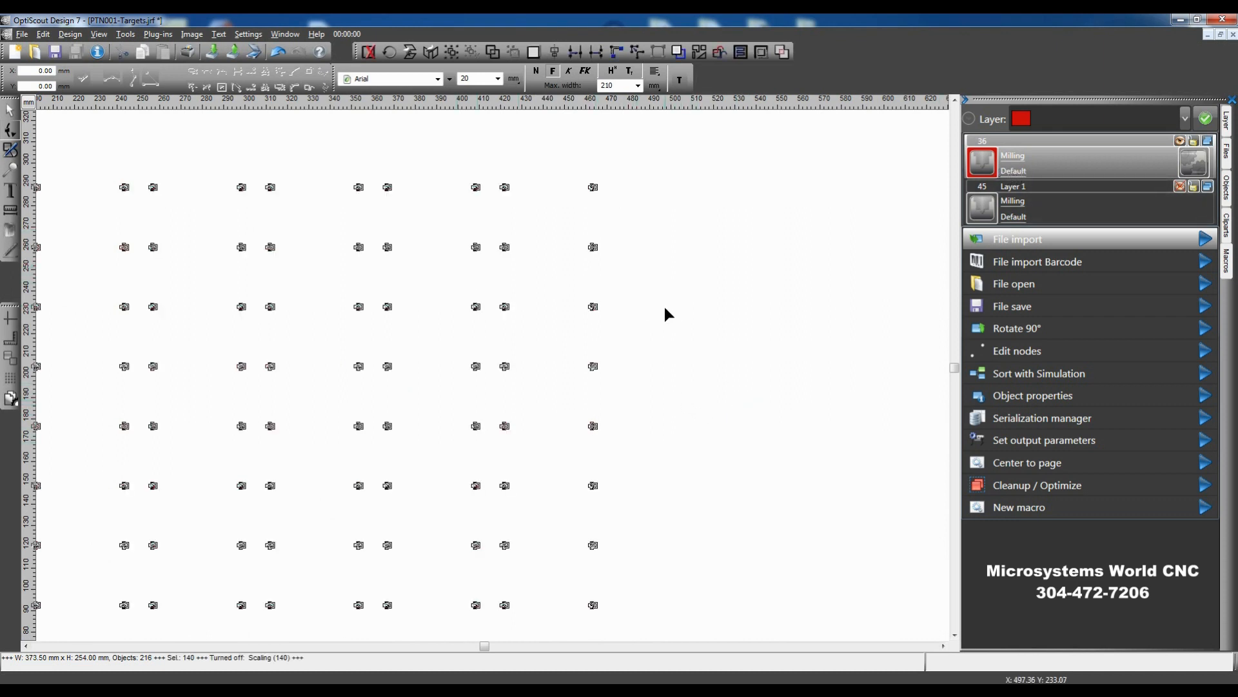
{"action": "left_click", "coordinate": [1012, 171]}
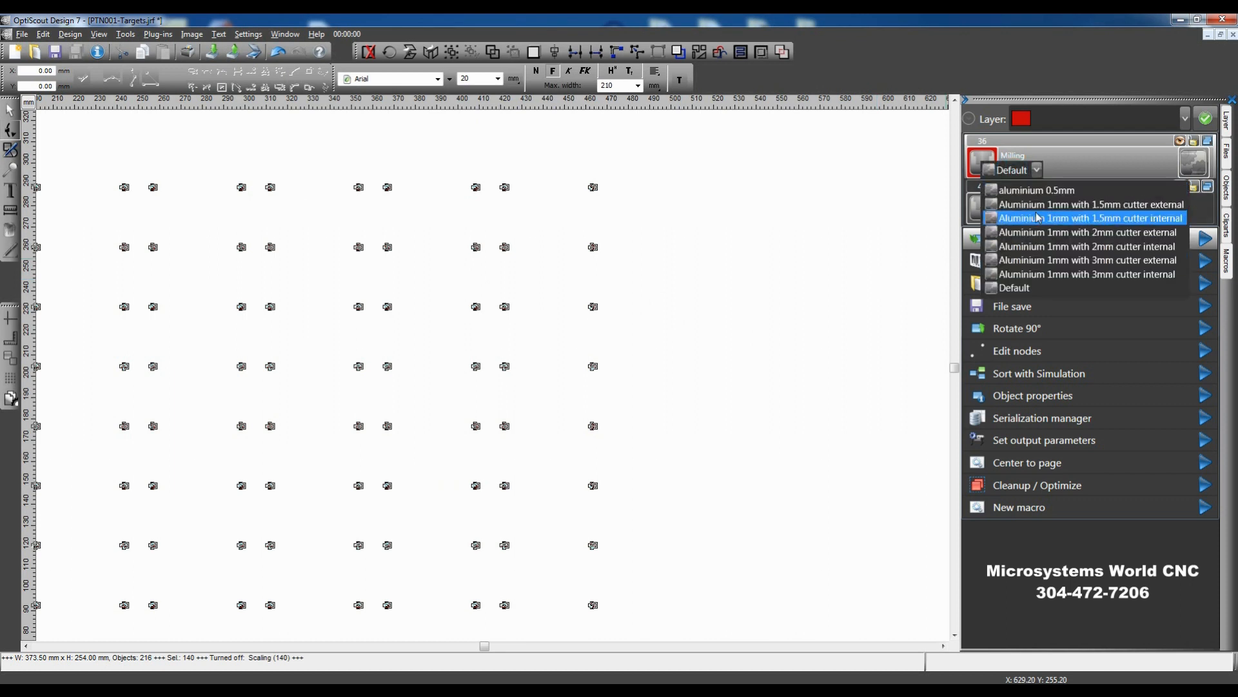
{"action": "left_click", "coordinate": [1046, 247]}
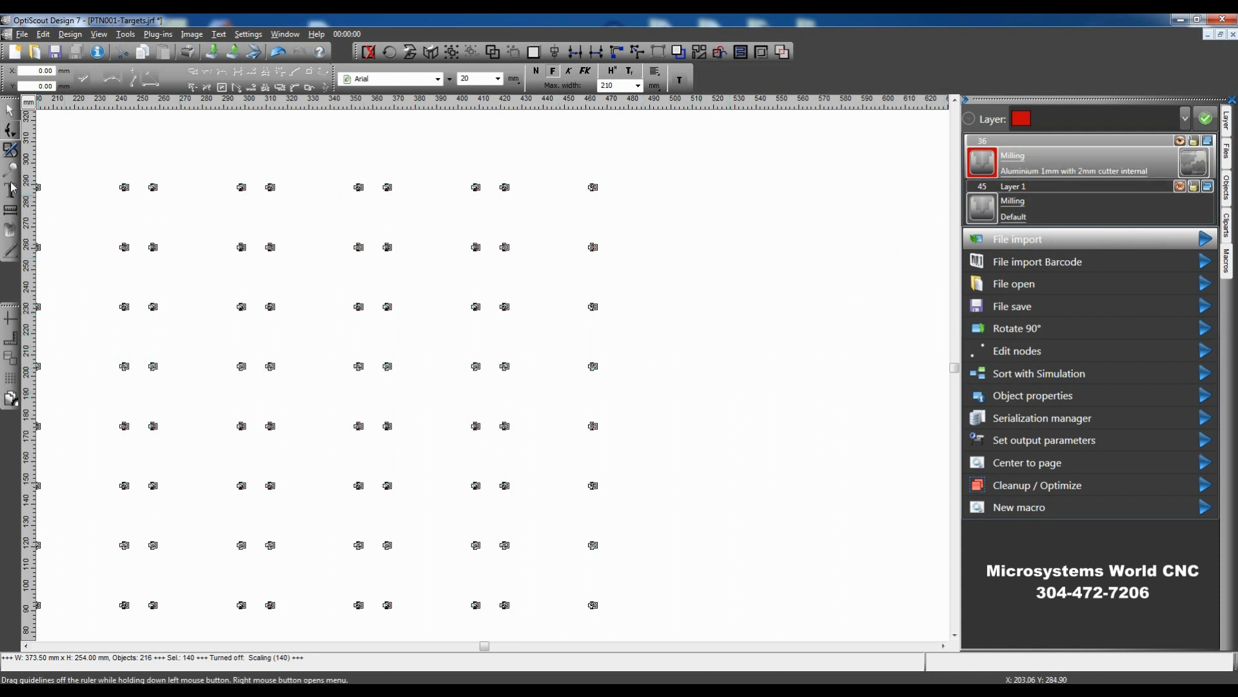
{"action": "left_click", "coordinate": [11, 132]}
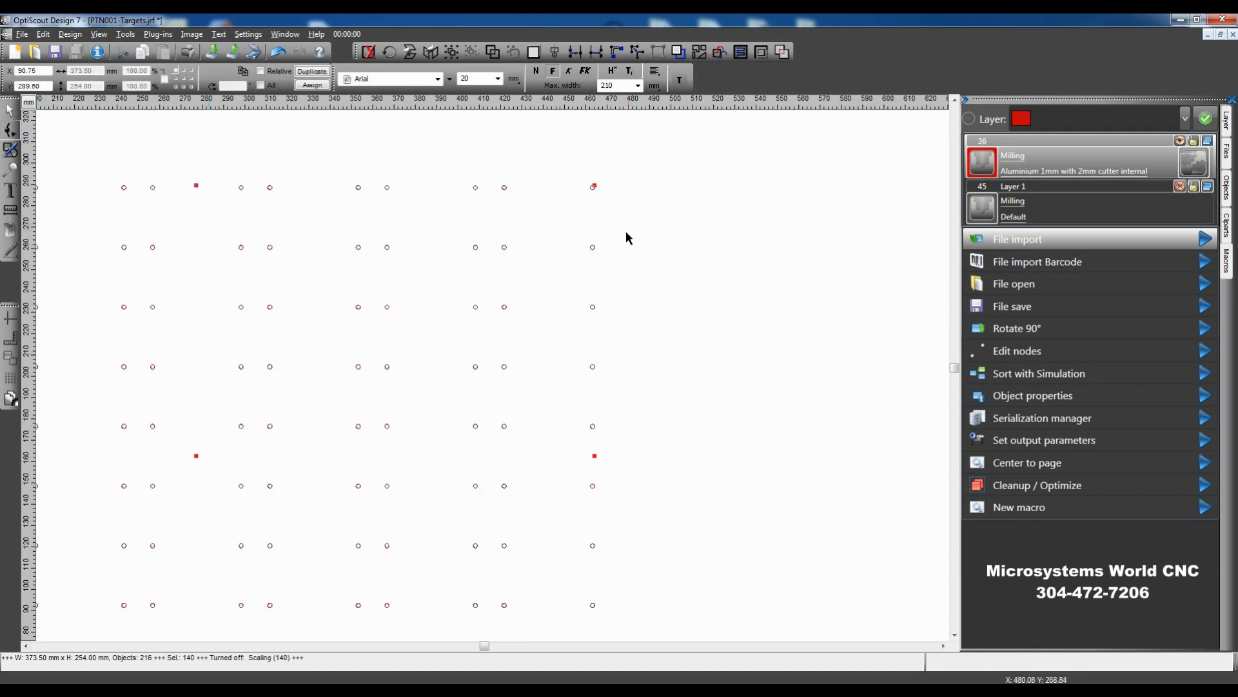
Step: Set the tool diameter of red milling layer 36 to -1.90 mm
{"action": "left_click", "coordinate": [1195, 165]}
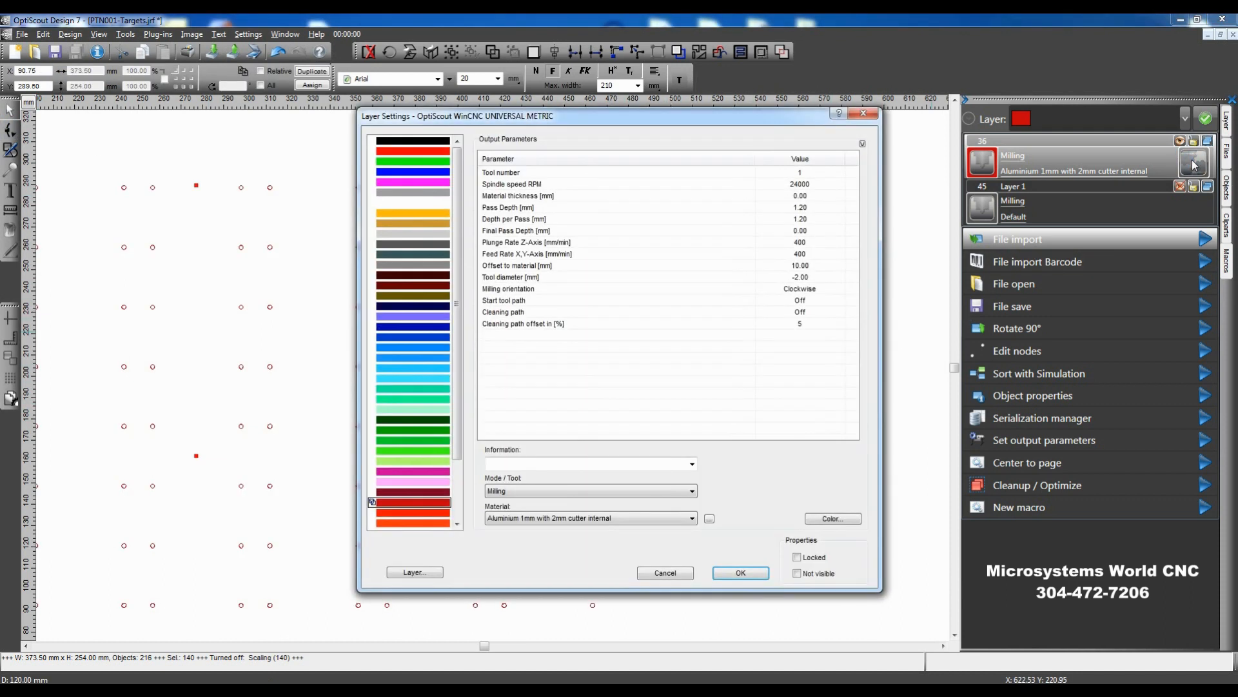
{"action": "left_click", "coordinate": [796, 278]}
{"action": "type", "text": "1.90"}
{"action": "left_click", "coordinate": [742, 573]}
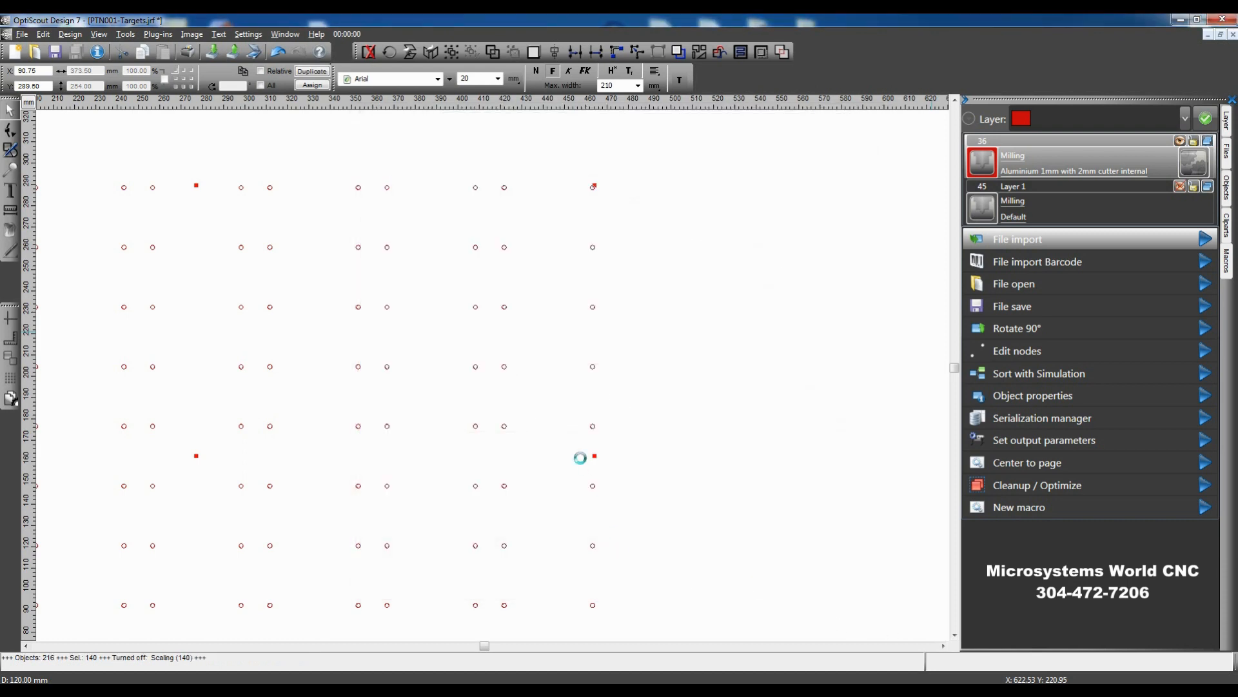
Step: Examine the holes across the whole grid, both close up and in overview, to check that each has an inner milling path
{"action": "scroll", "coordinate": [466, 305], "scroll_direction": "up", "scroll_amount": 5}
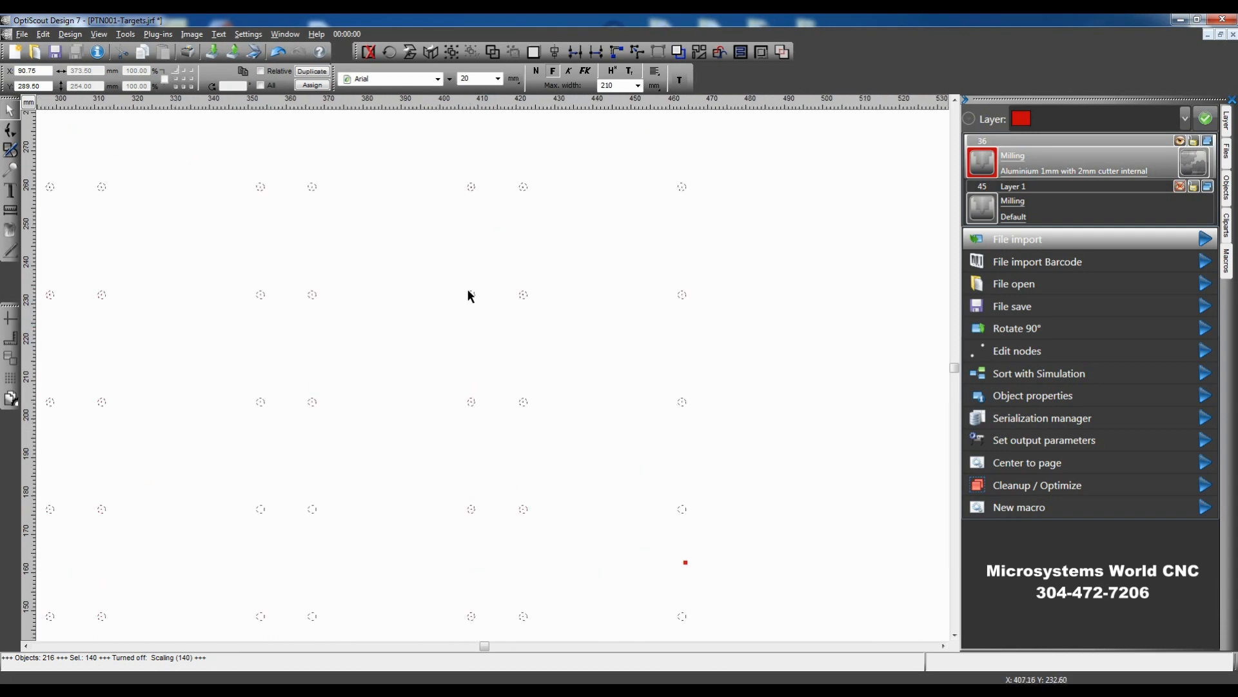
{"action": "scroll", "coordinate": [574, 296], "scroll_direction": "down", "scroll_amount": 5}
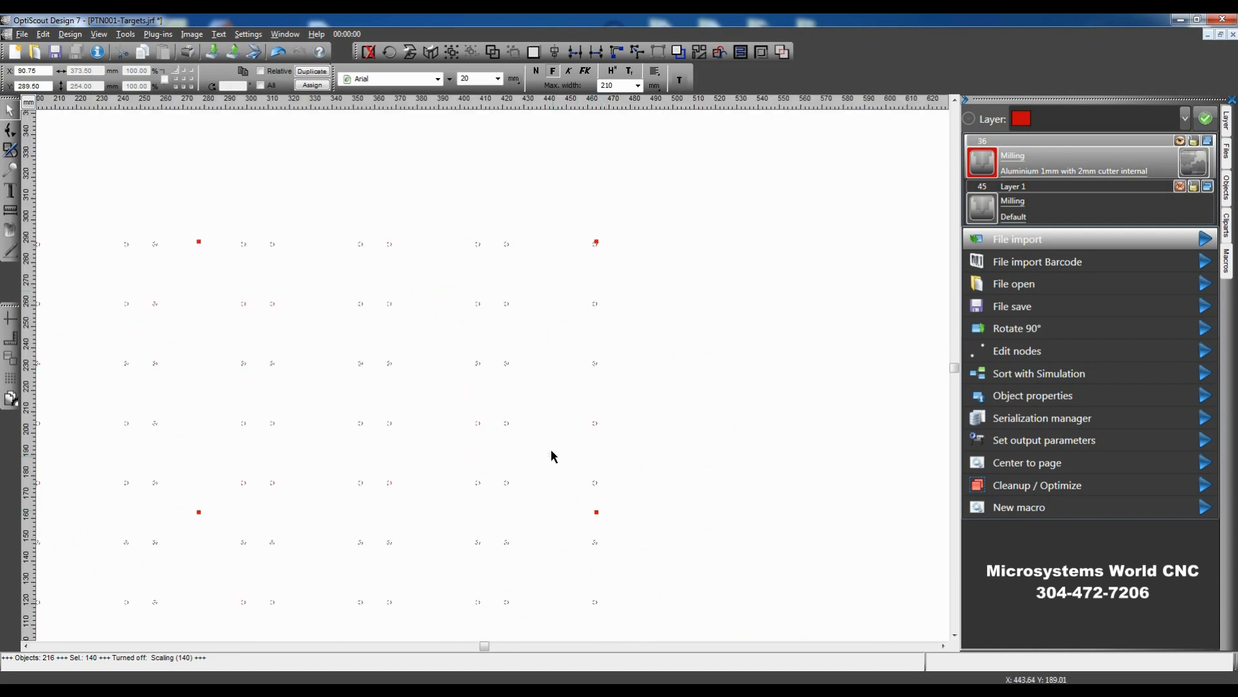
{"action": "scroll", "coordinate": [551, 449], "scroll_direction": "down", "scroll_amount": 1}
{"action": "scroll", "coordinate": [208, 320], "scroll_direction": "down", "scroll_amount": 1}
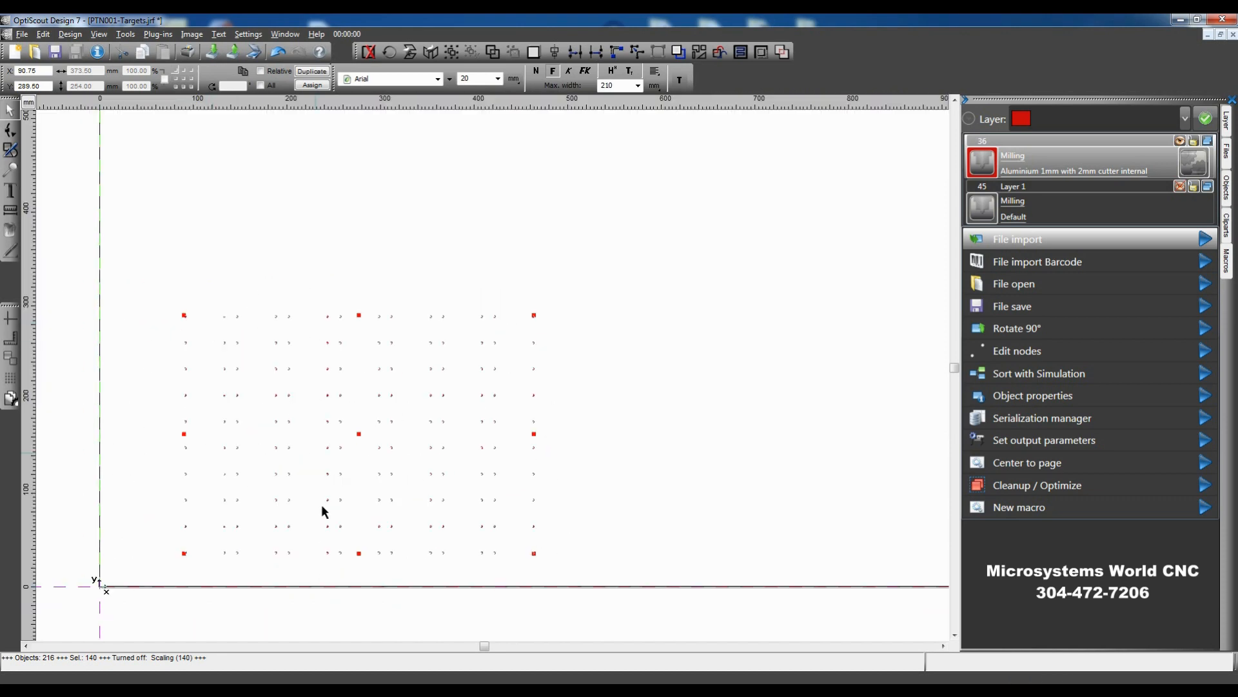
{"action": "scroll", "coordinate": [323, 511], "scroll_direction": "up", "scroll_amount": 4}
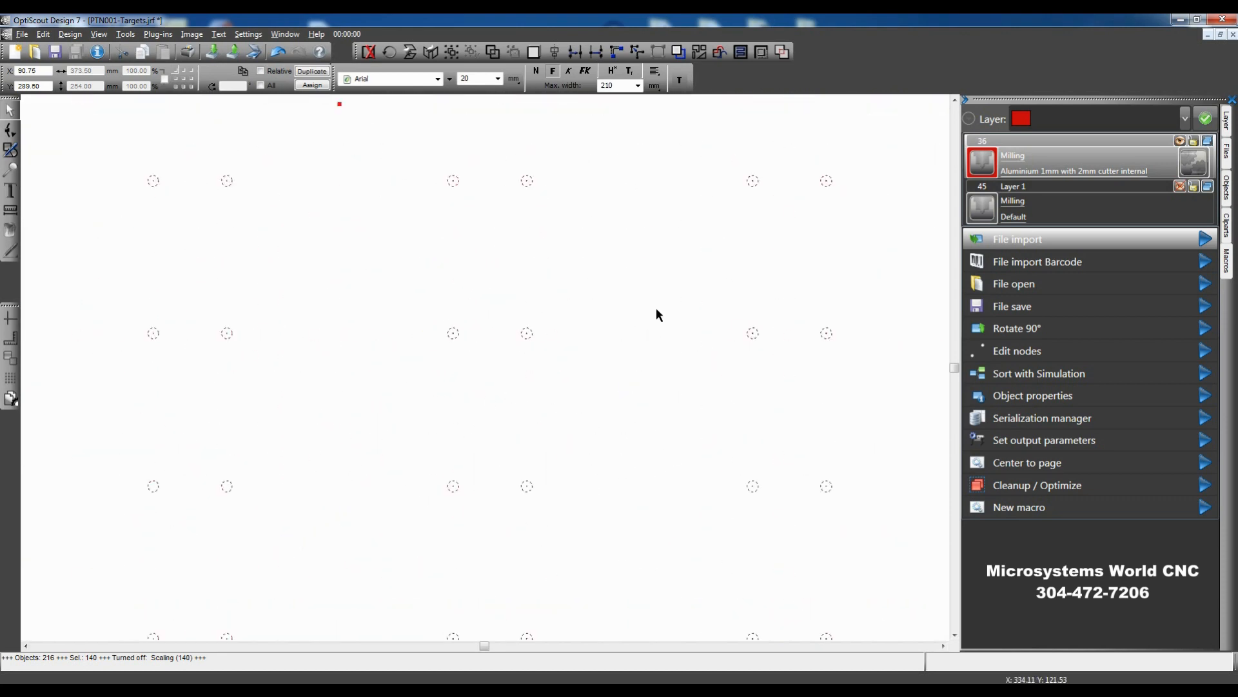
{"action": "scroll", "coordinate": [734, 287], "scroll_direction": "up", "scroll_amount": 4}
{"action": "scroll", "coordinate": [839, 243], "scroll_direction": "down", "scroll_amount": 3}
{"action": "scroll", "coordinate": [822, 253], "scroll_direction": "down", "scroll_amount": 4}
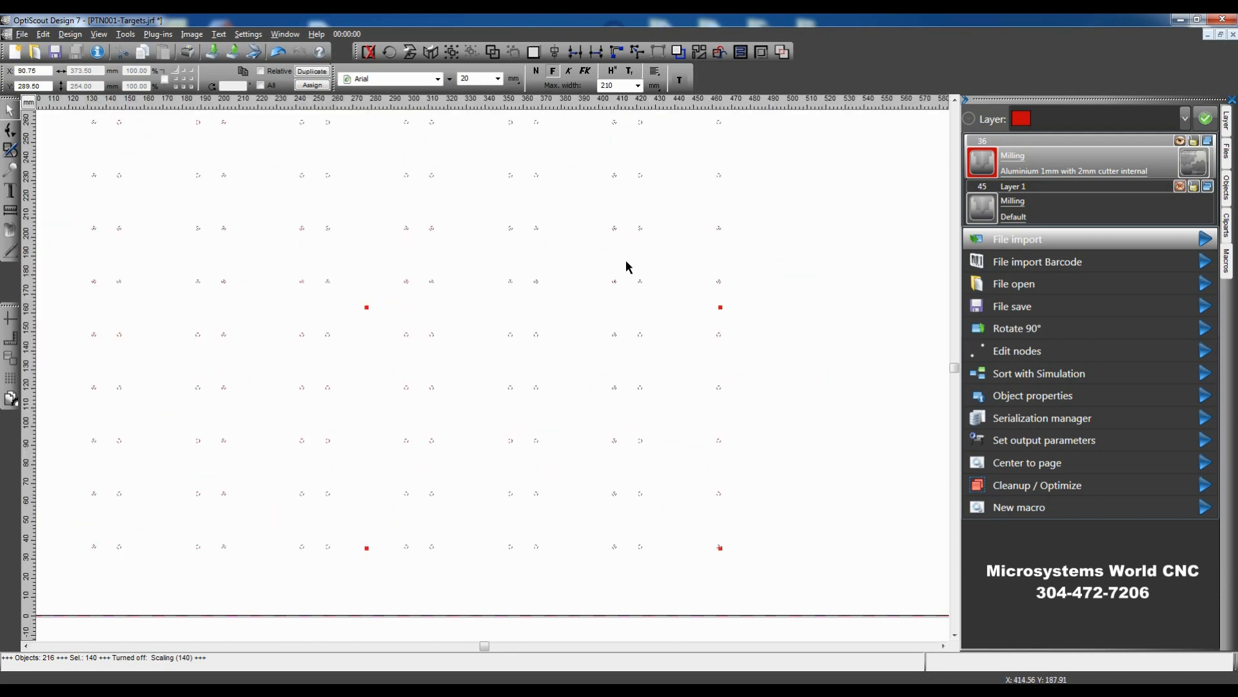
{"action": "scroll", "coordinate": [625, 262], "scroll_direction": "up", "scroll_amount": 4}
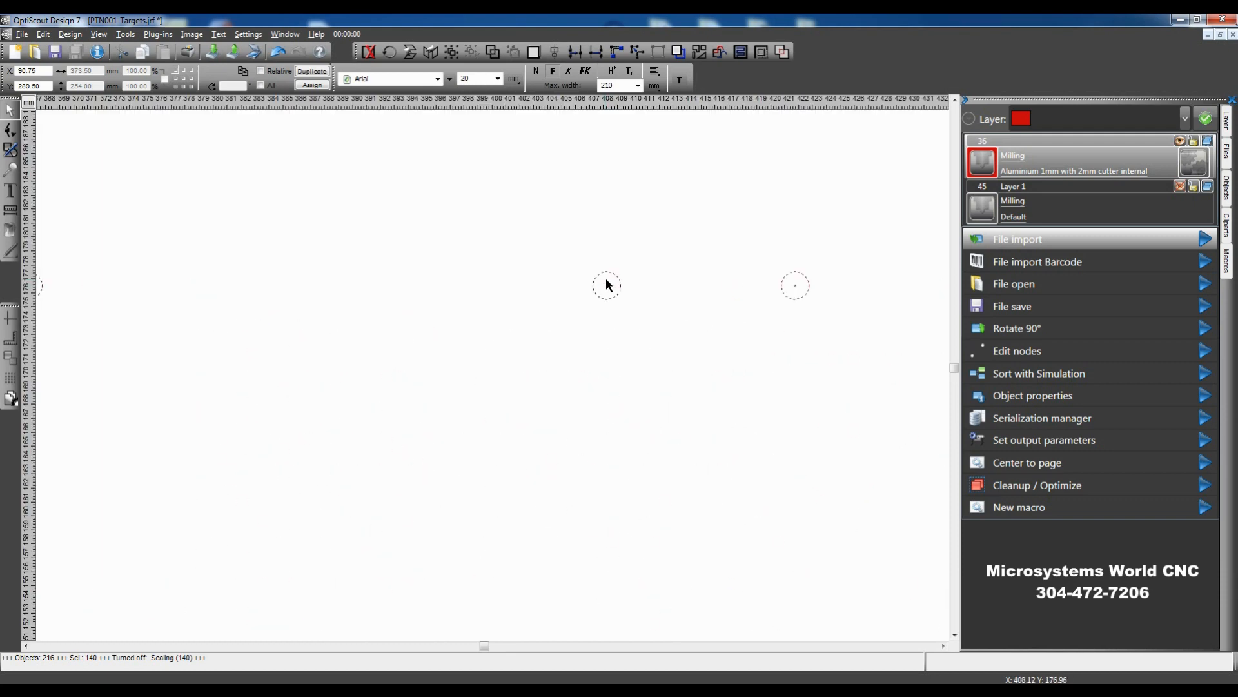
{"action": "scroll", "coordinate": [658, 280], "scroll_direction": "up", "scroll_amount": 2}
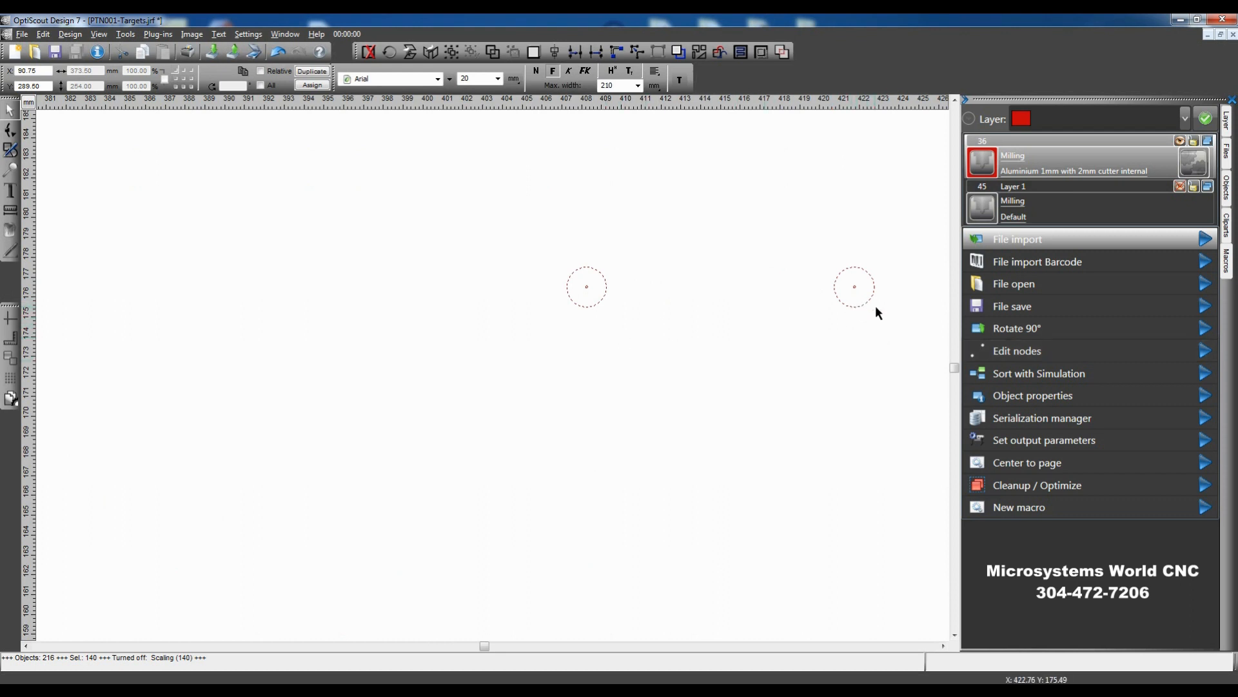
{"action": "scroll", "coordinate": [865, 300], "scroll_direction": "up", "scroll_amount": 2}
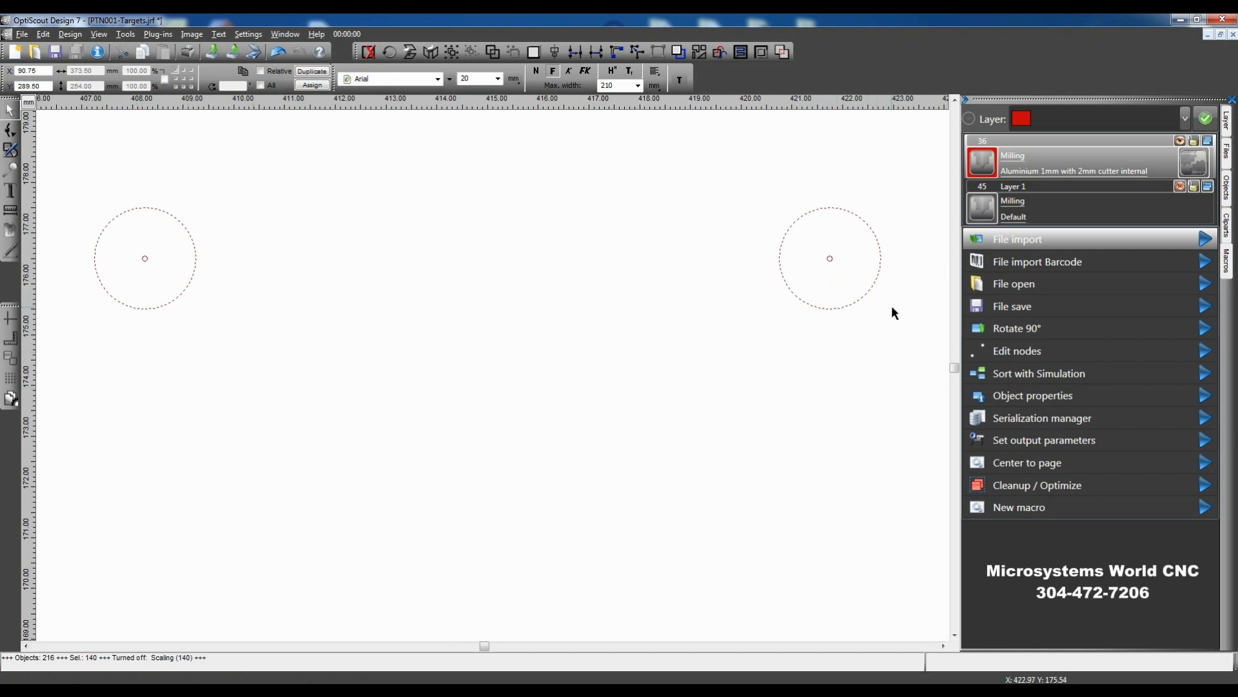
{"action": "scroll", "coordinate": [799, 313], "scroll_direction": "down", "scroll_amount": 2}
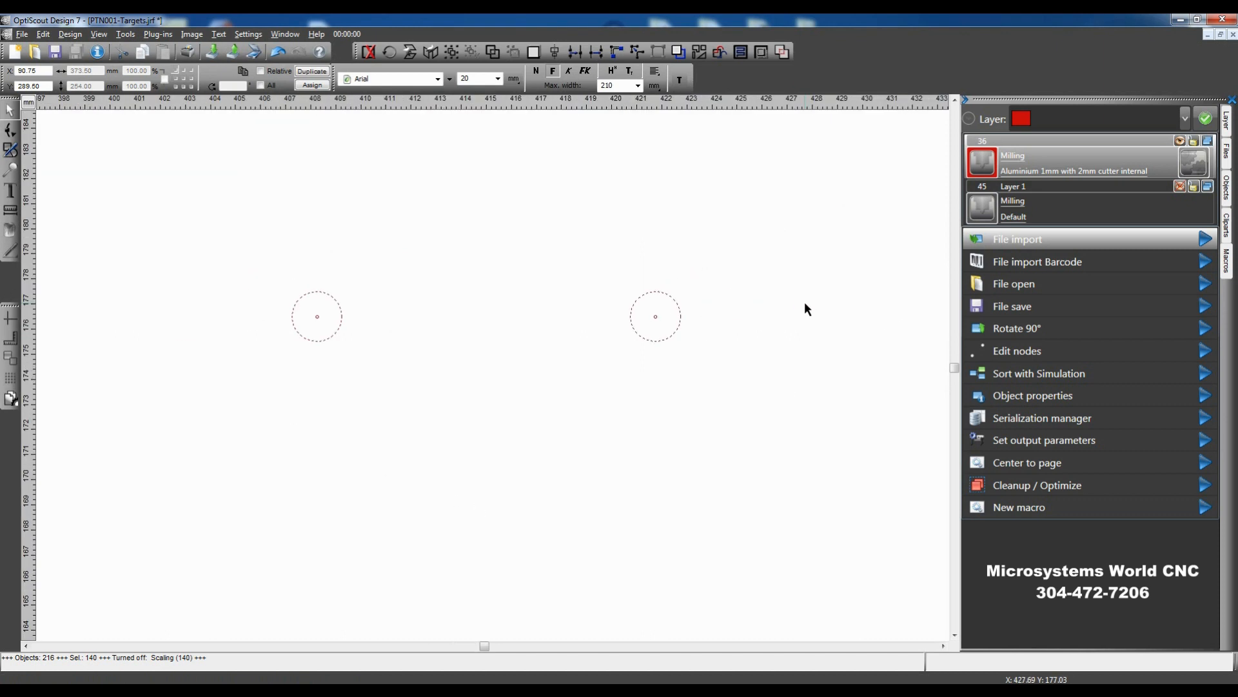
{"action": "scroll", "coordinate": [652, 345], "scroll_direction": "down", "scroll_amount": 4}
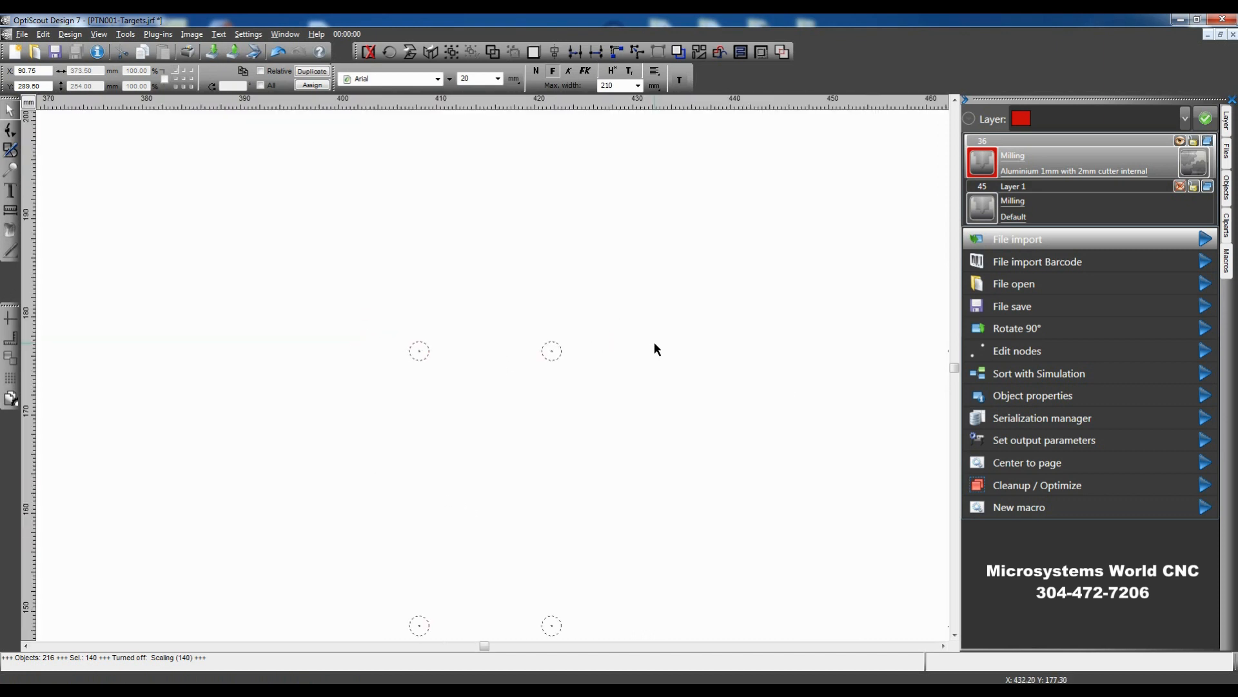
{"action": "scroll", "coordinate": [655, 342], "scroll_direction": "down", "scroll_amount": 4}
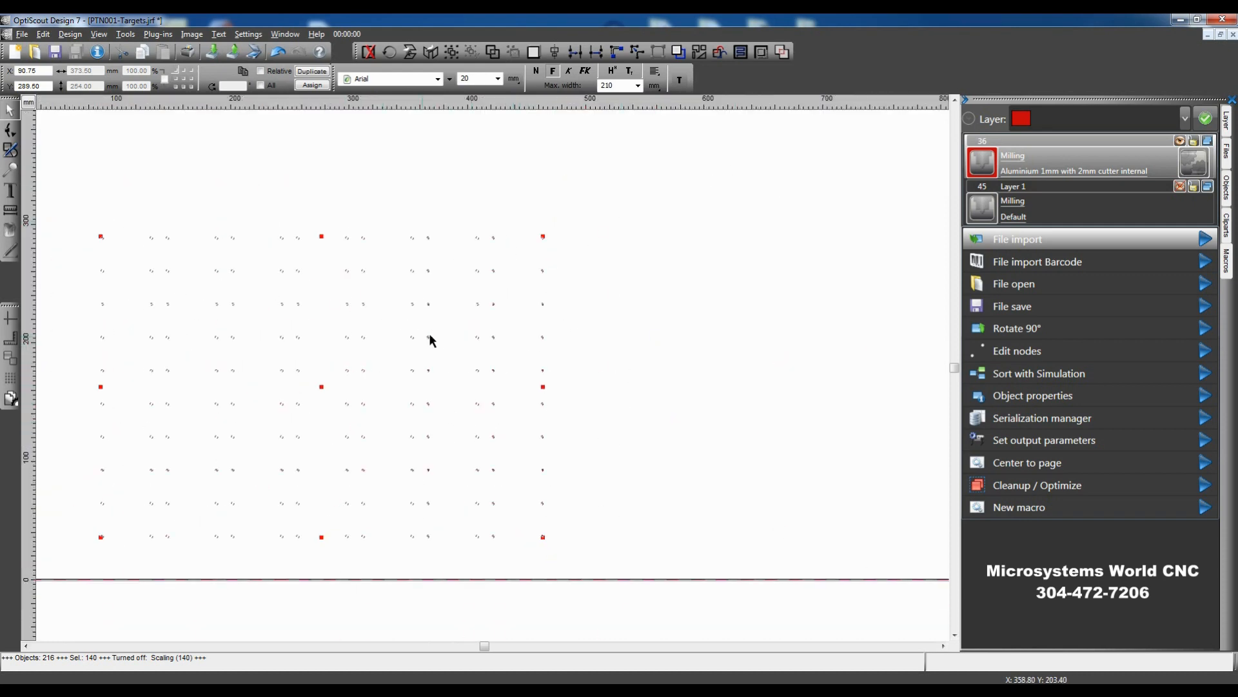
{"action": "scroll", "coordinate": [437, 335], "scroll_direction": "up", "scroll_amount": 2}
{"action": "scroll", "coordinate": [439, 335], "scroll_direction": "up", "scroll_amount": 3}
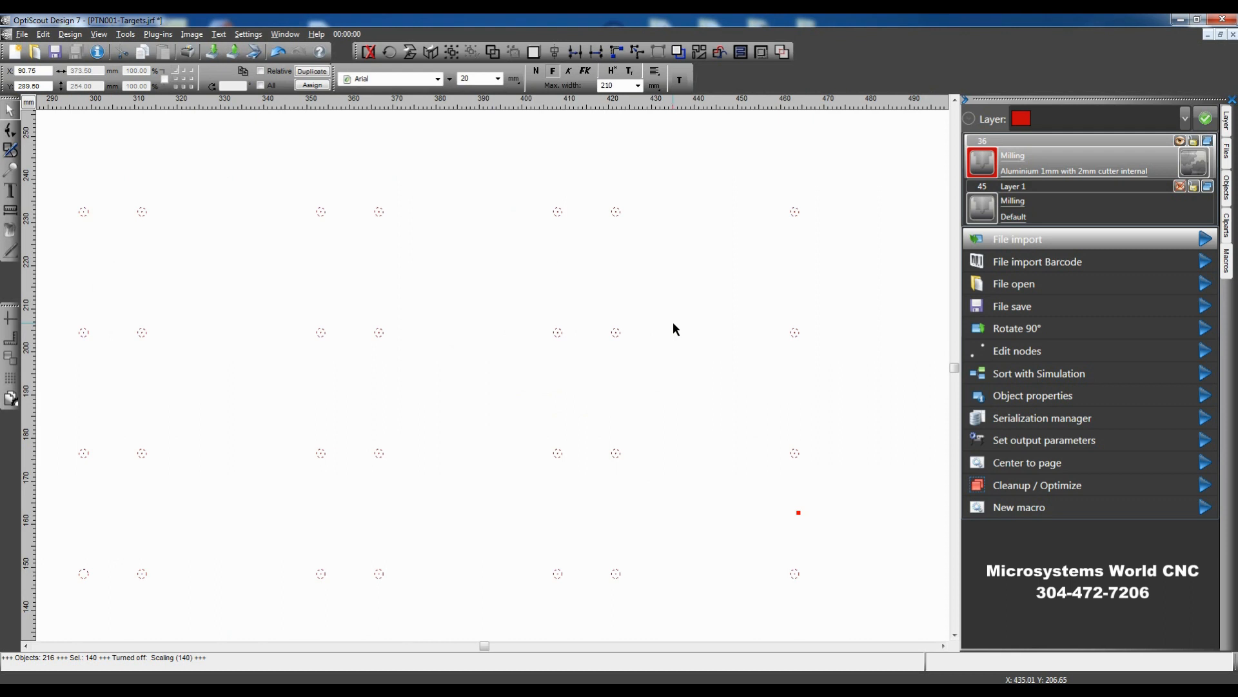
{"action": "scroll", "coordinate": [672, 324], "scroll_direction": "down", "scroll_amount": 5}
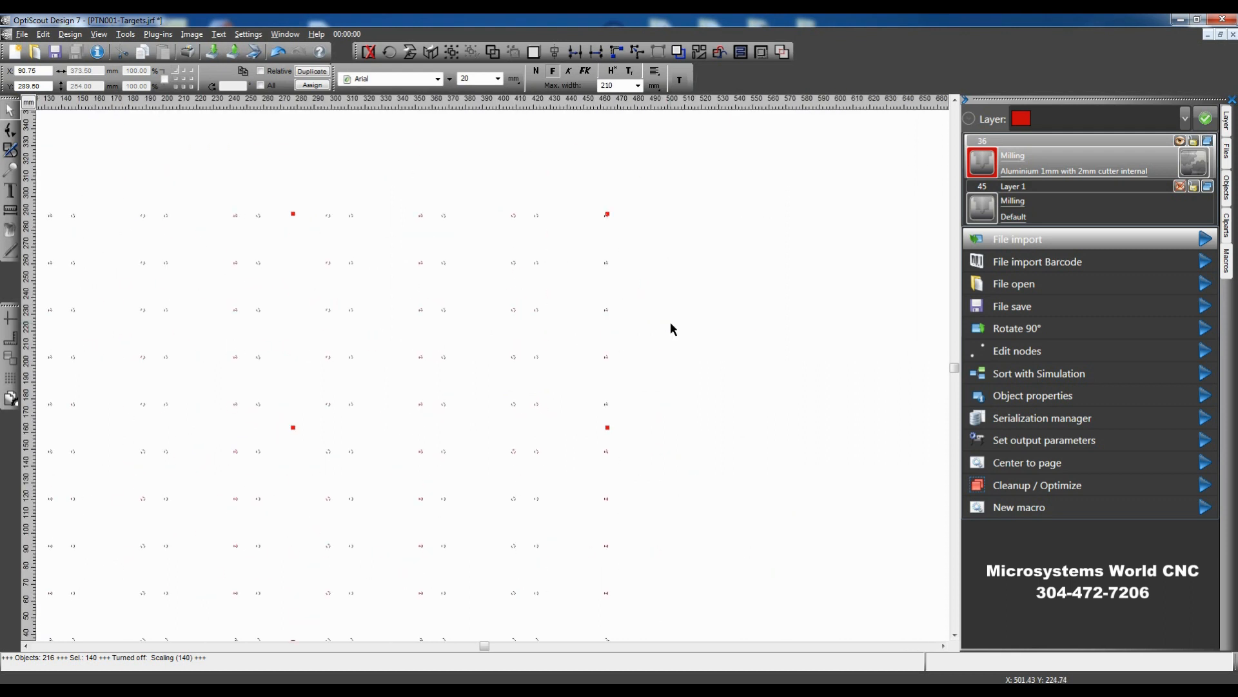
{"action": "scroll", "coordinate": [490, 500], "scroll_direction": "down", "scroll_amount": 1}
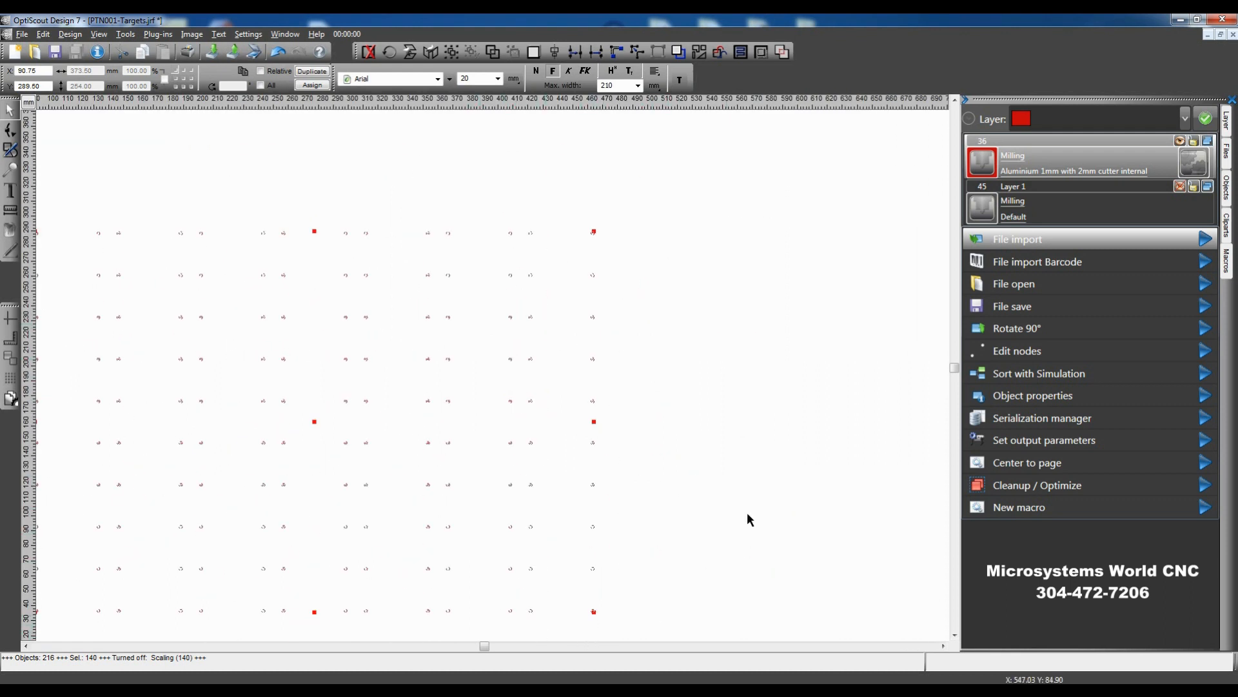